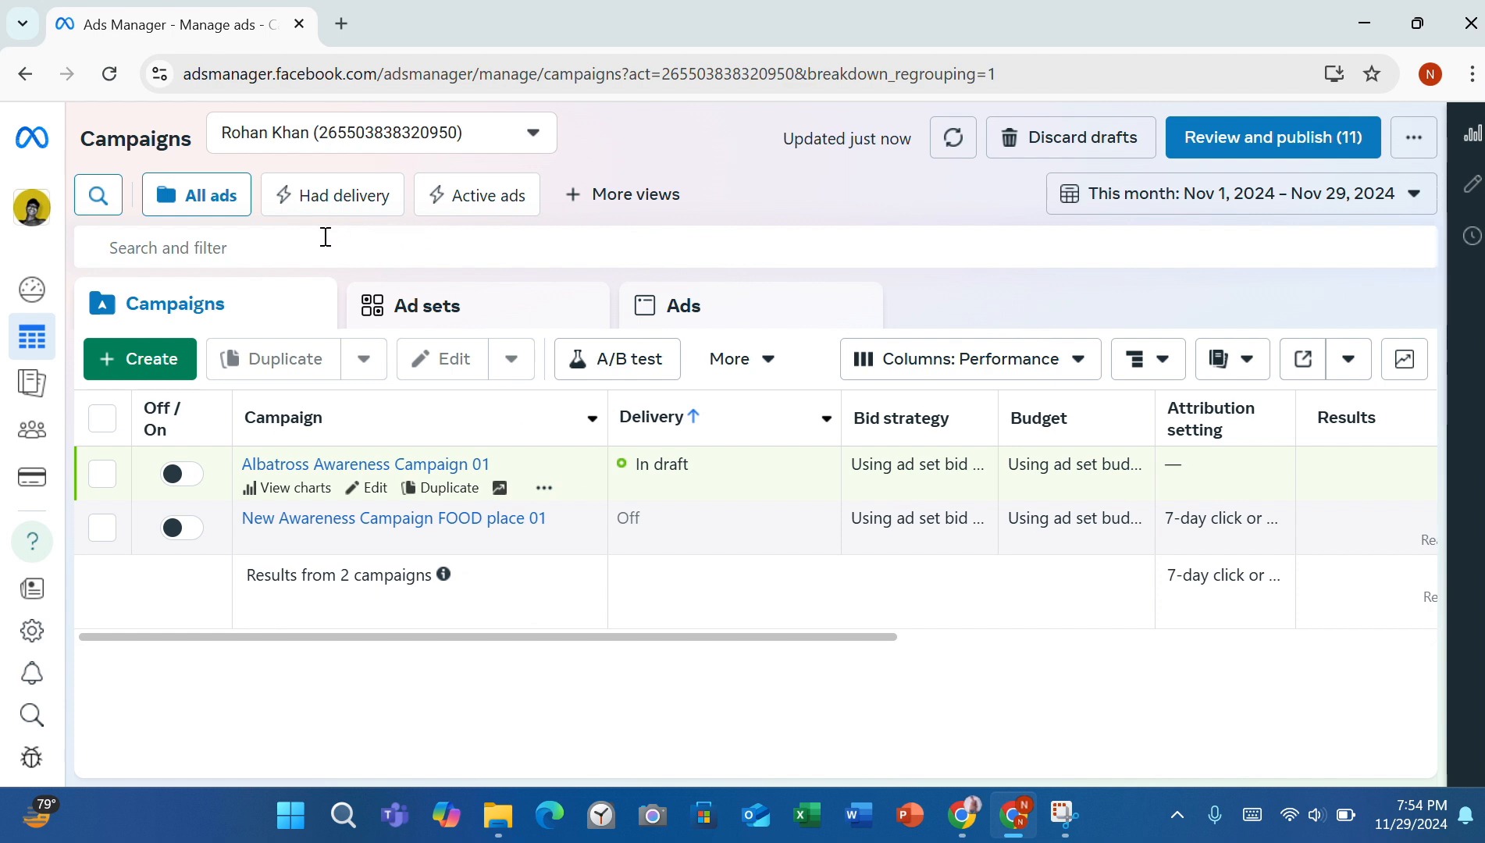
Step: Create a new auction campaign with the Awareness objective
left_click(173, 361)
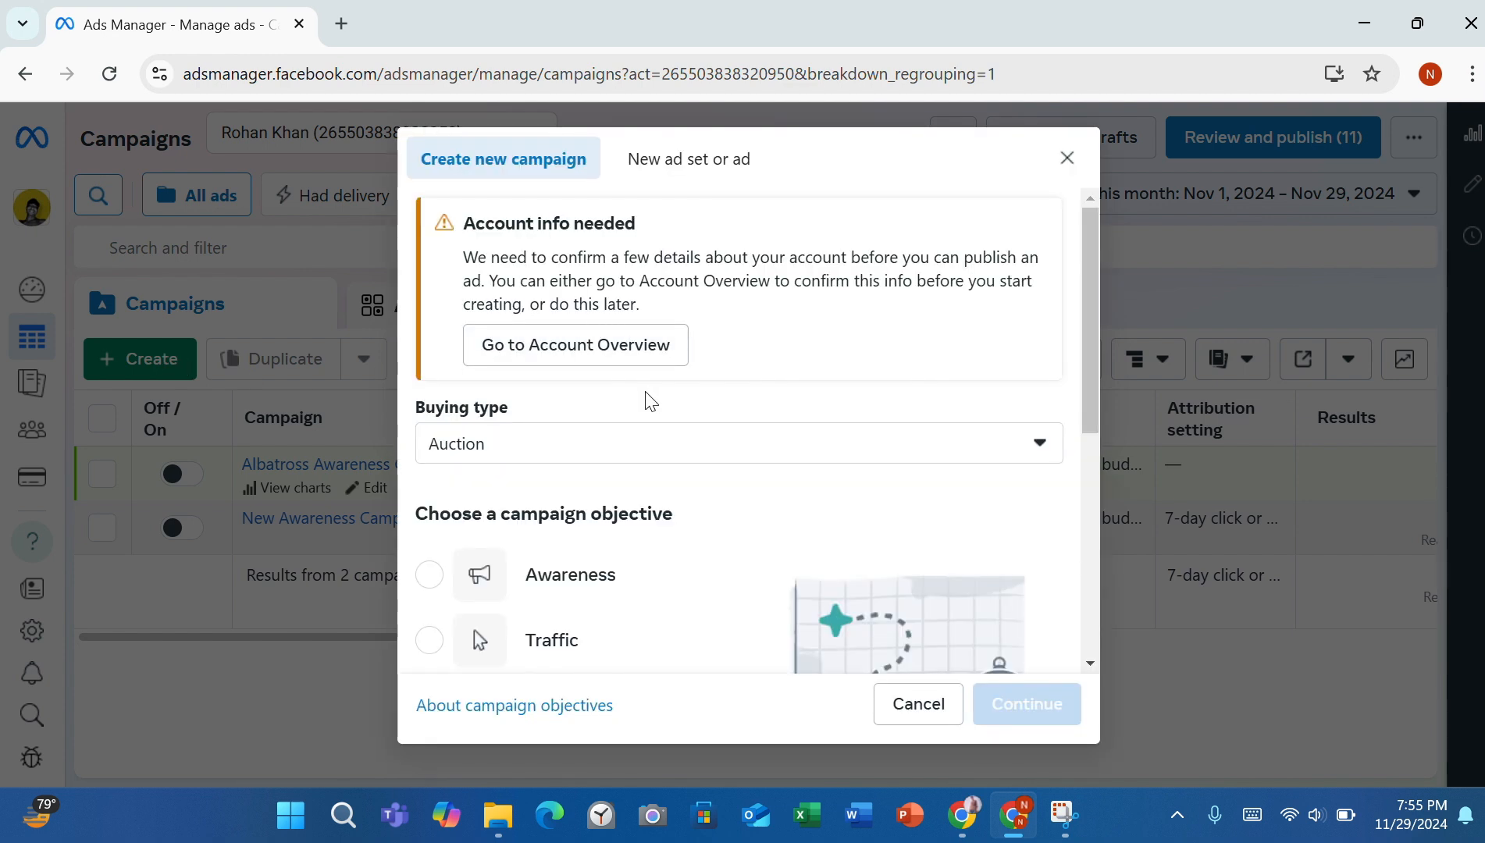
scroll(648, 401, "down", 3)
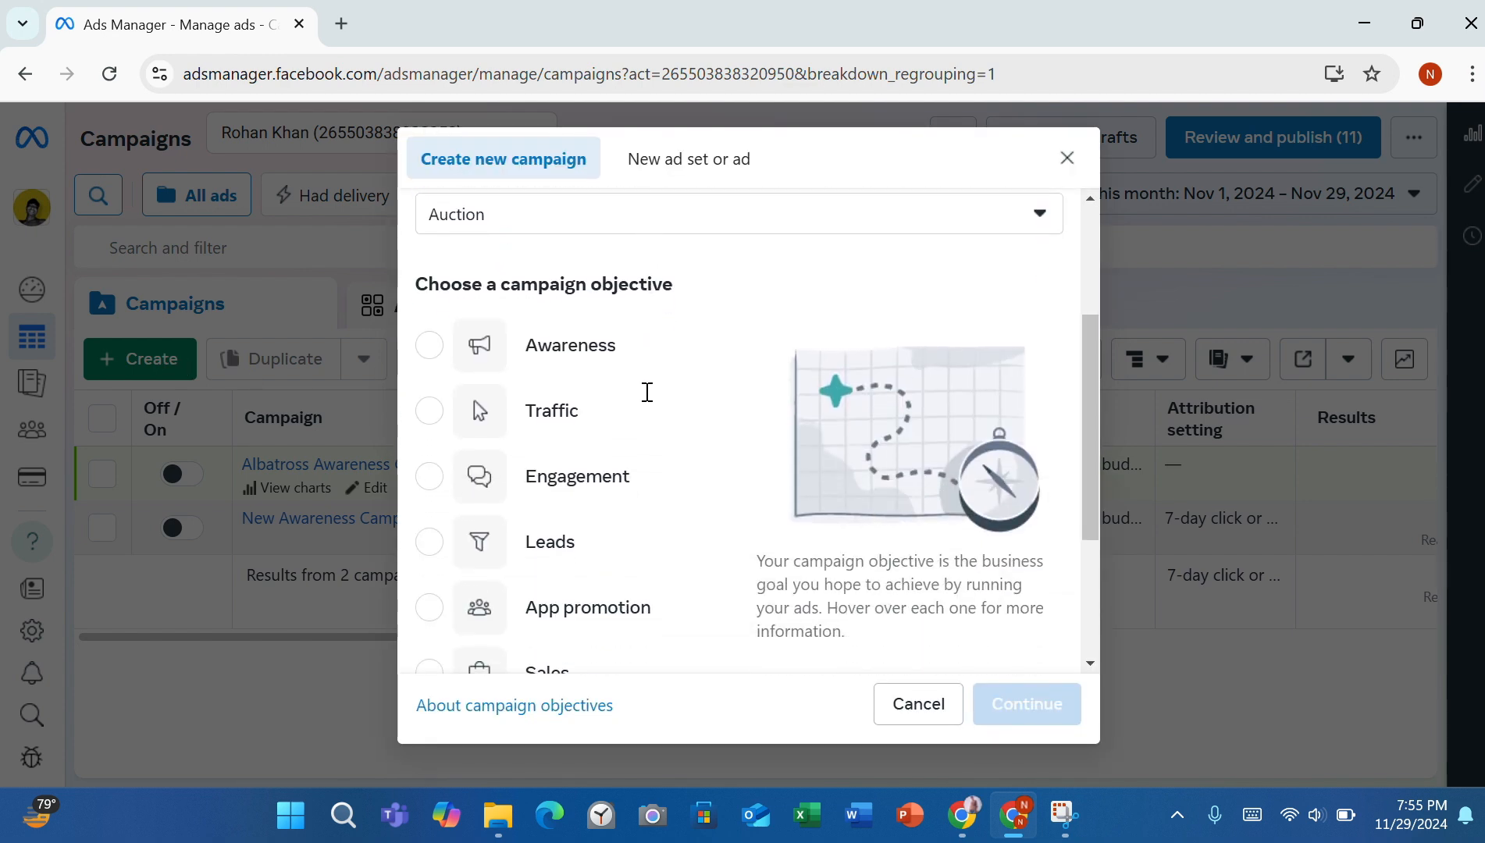
scroll(646, 402, "down", 1)
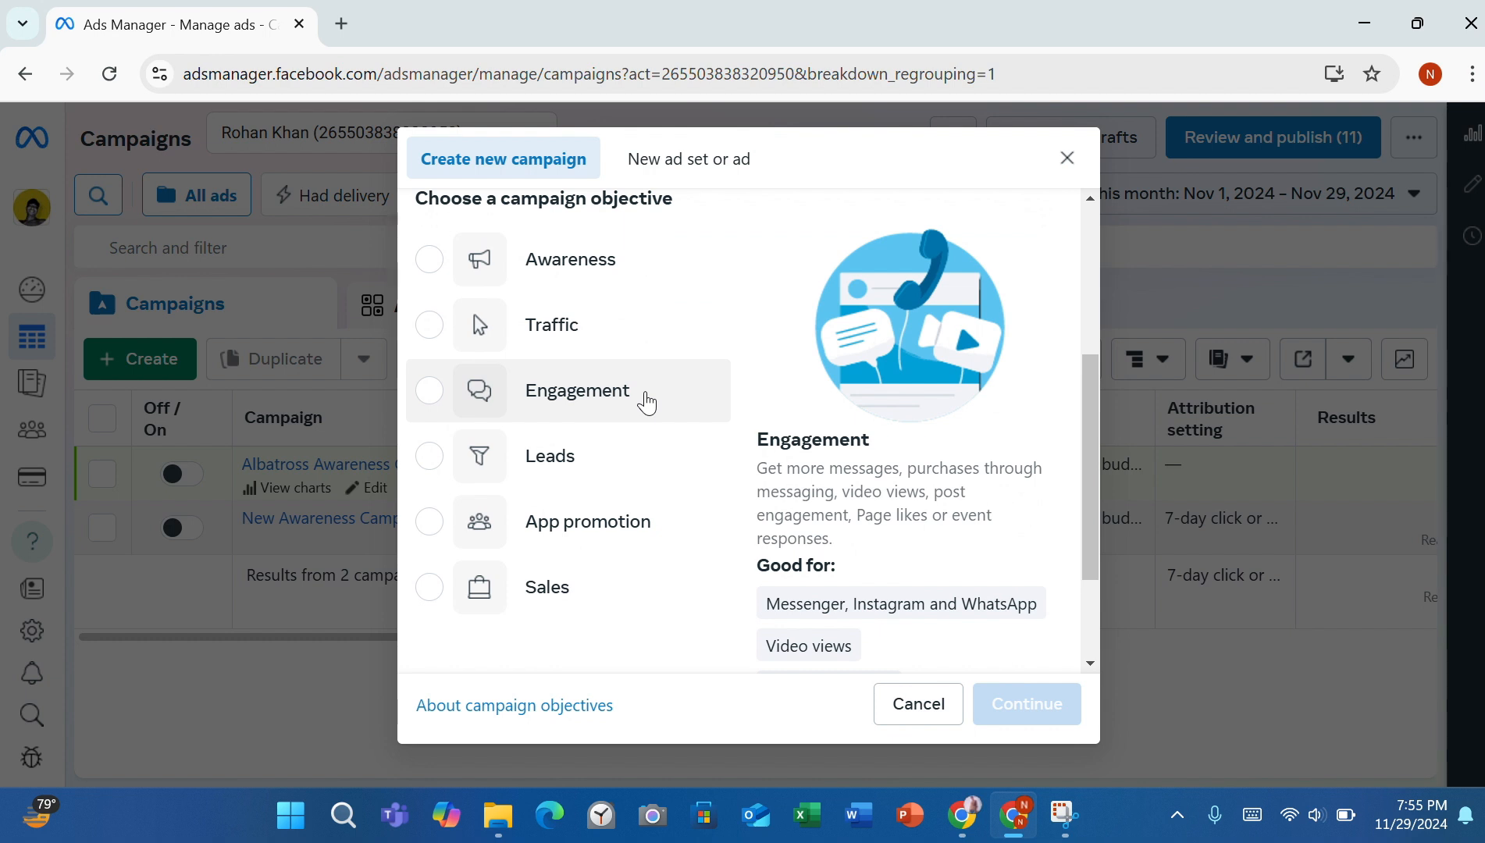
scroll(647, 401, "up", 2)
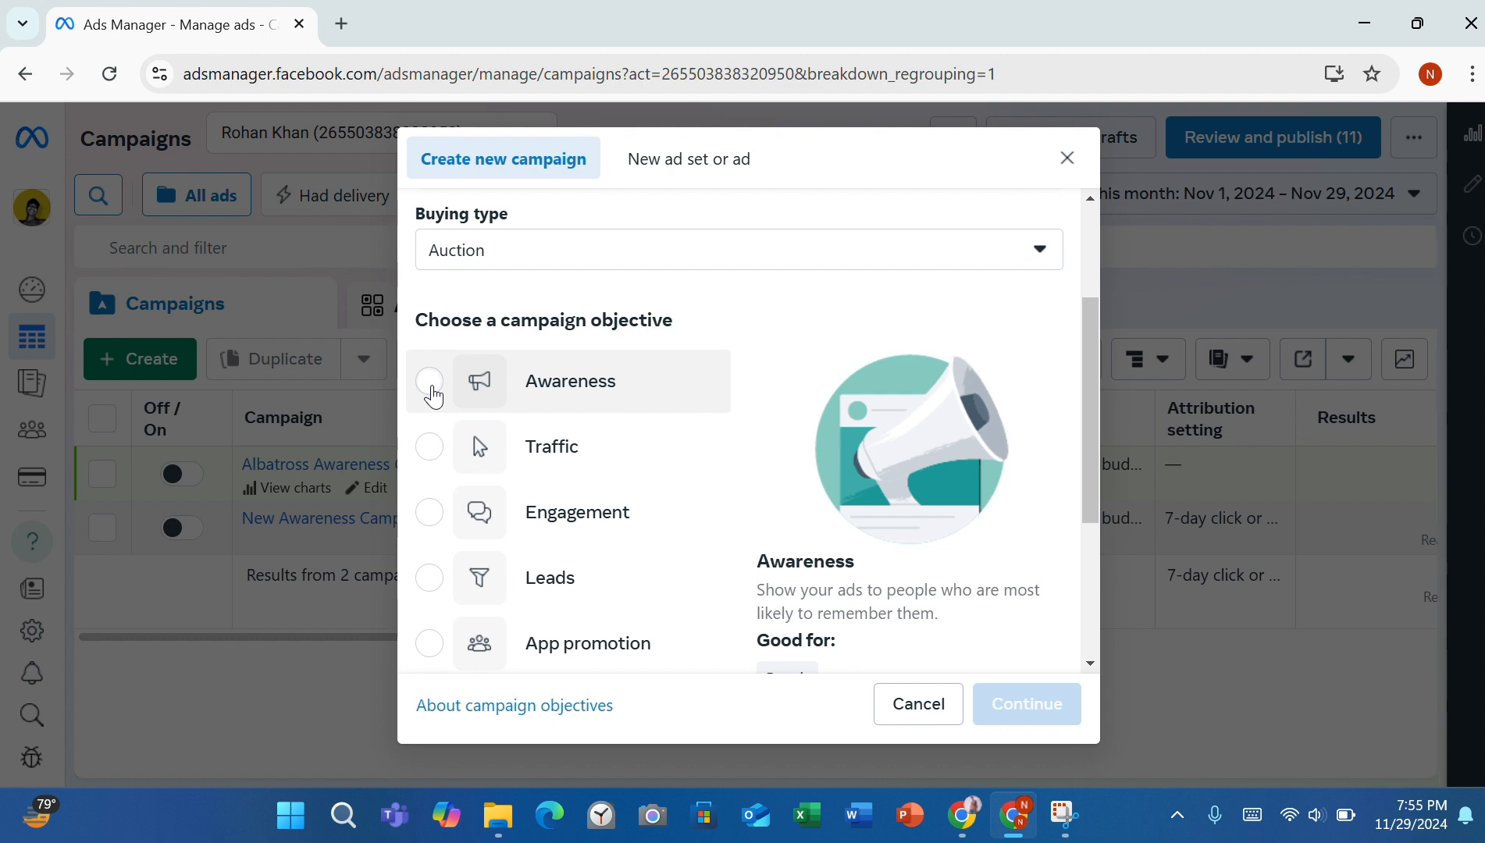
left_click(431, 383)
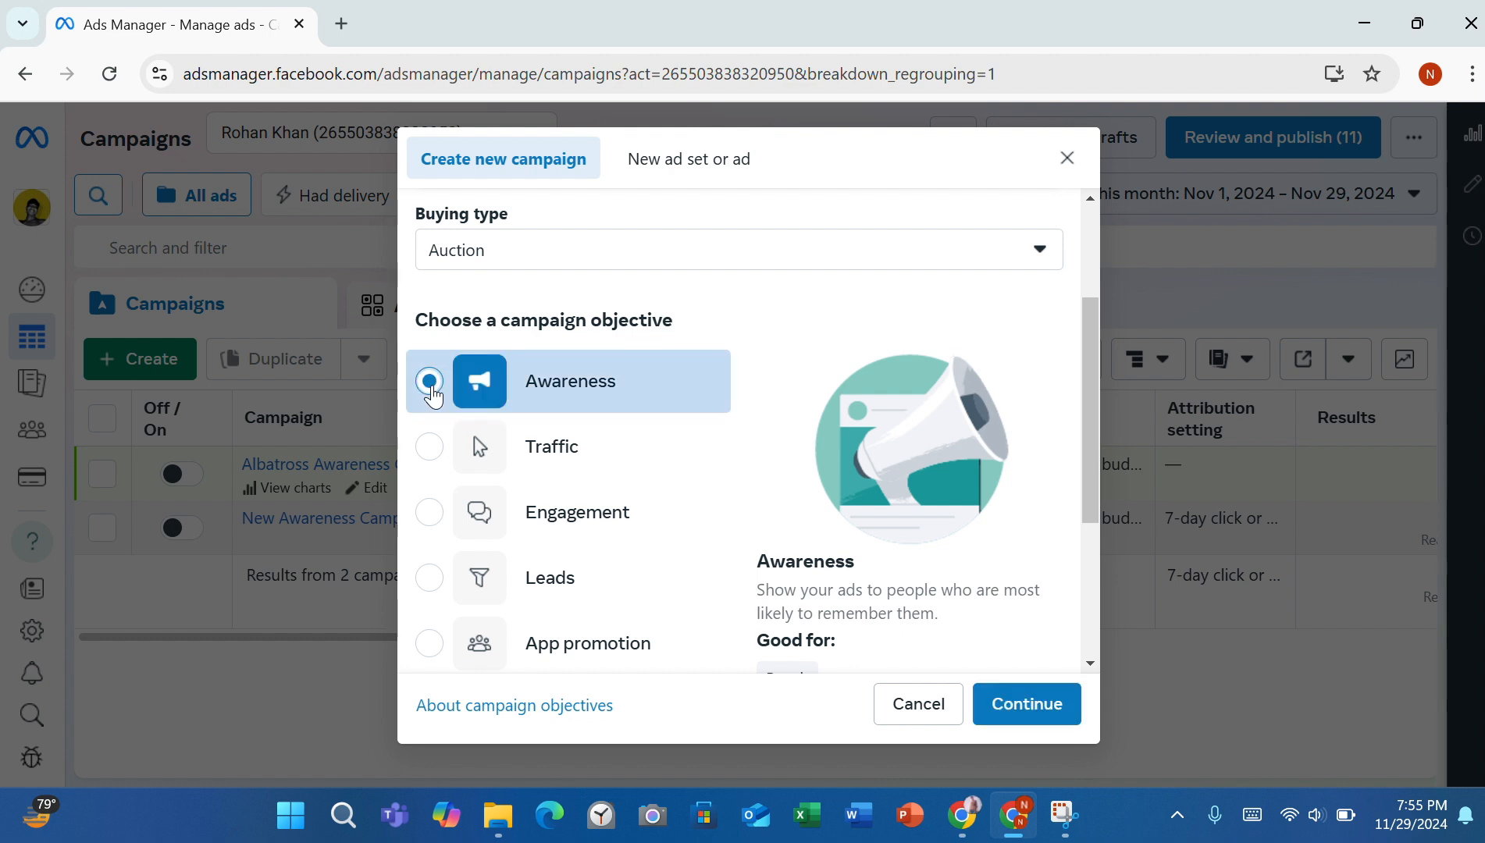
left_click(1043, 702)
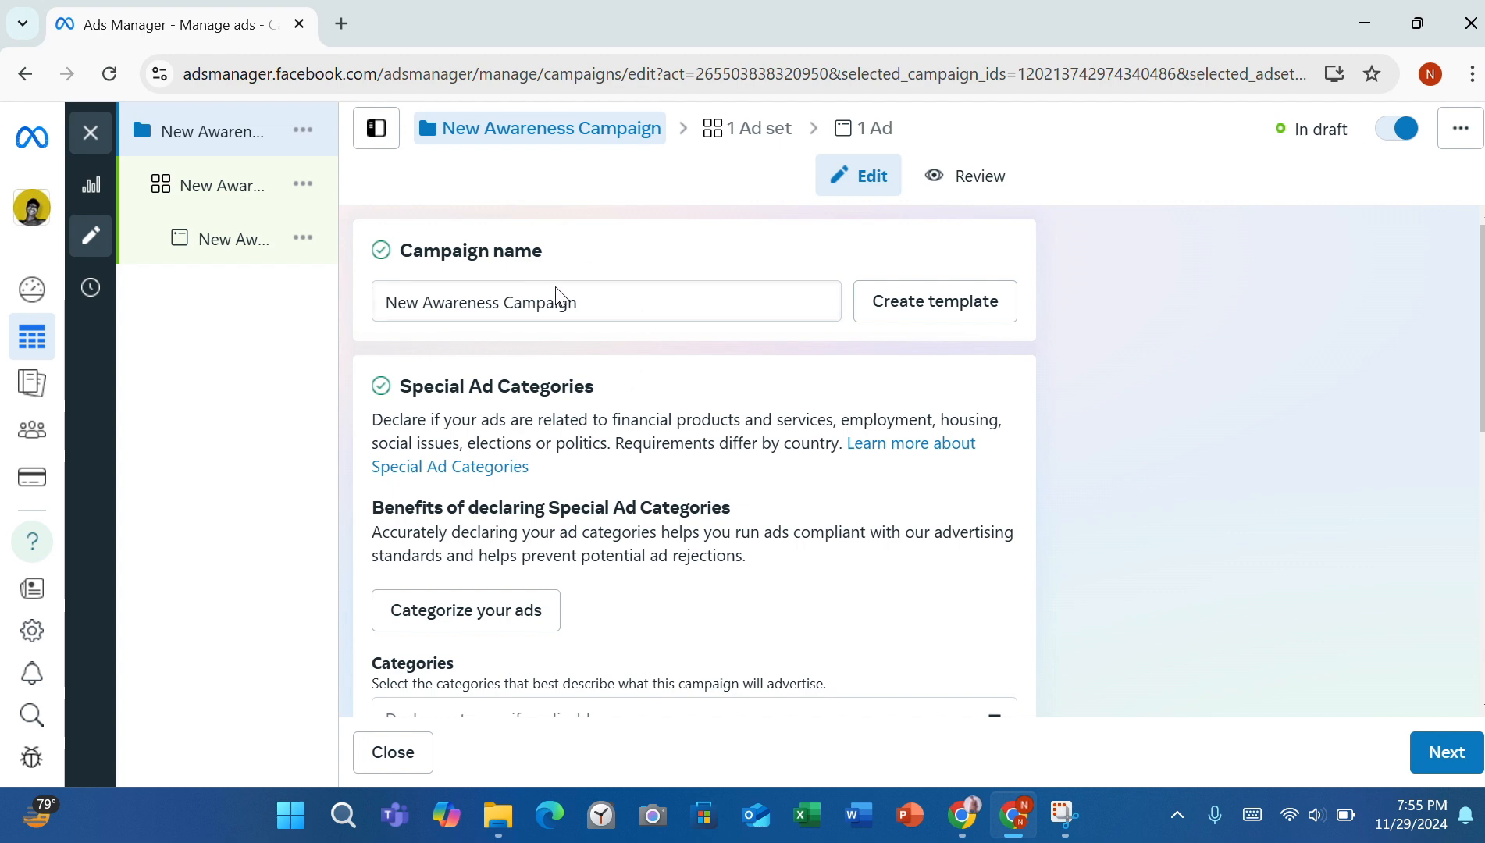
Step: Review the new campaign's name, special ad categories, campaign details, budget and A/B test settings
scroll(640, 476, "down", 1)
scroll(640, 476, "down", 4)
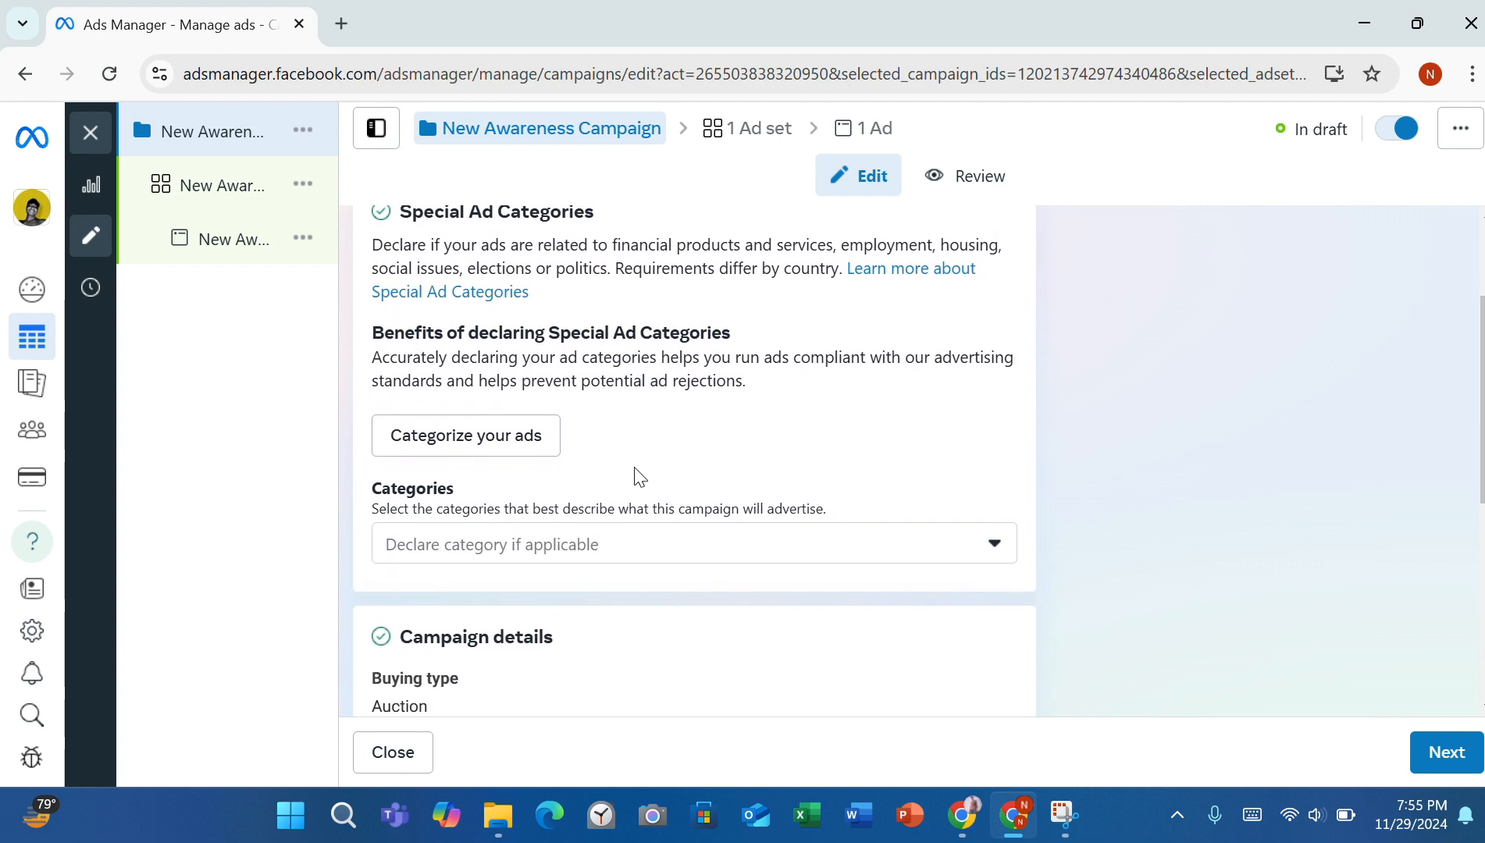
scroll(640, 477, "down", 3)
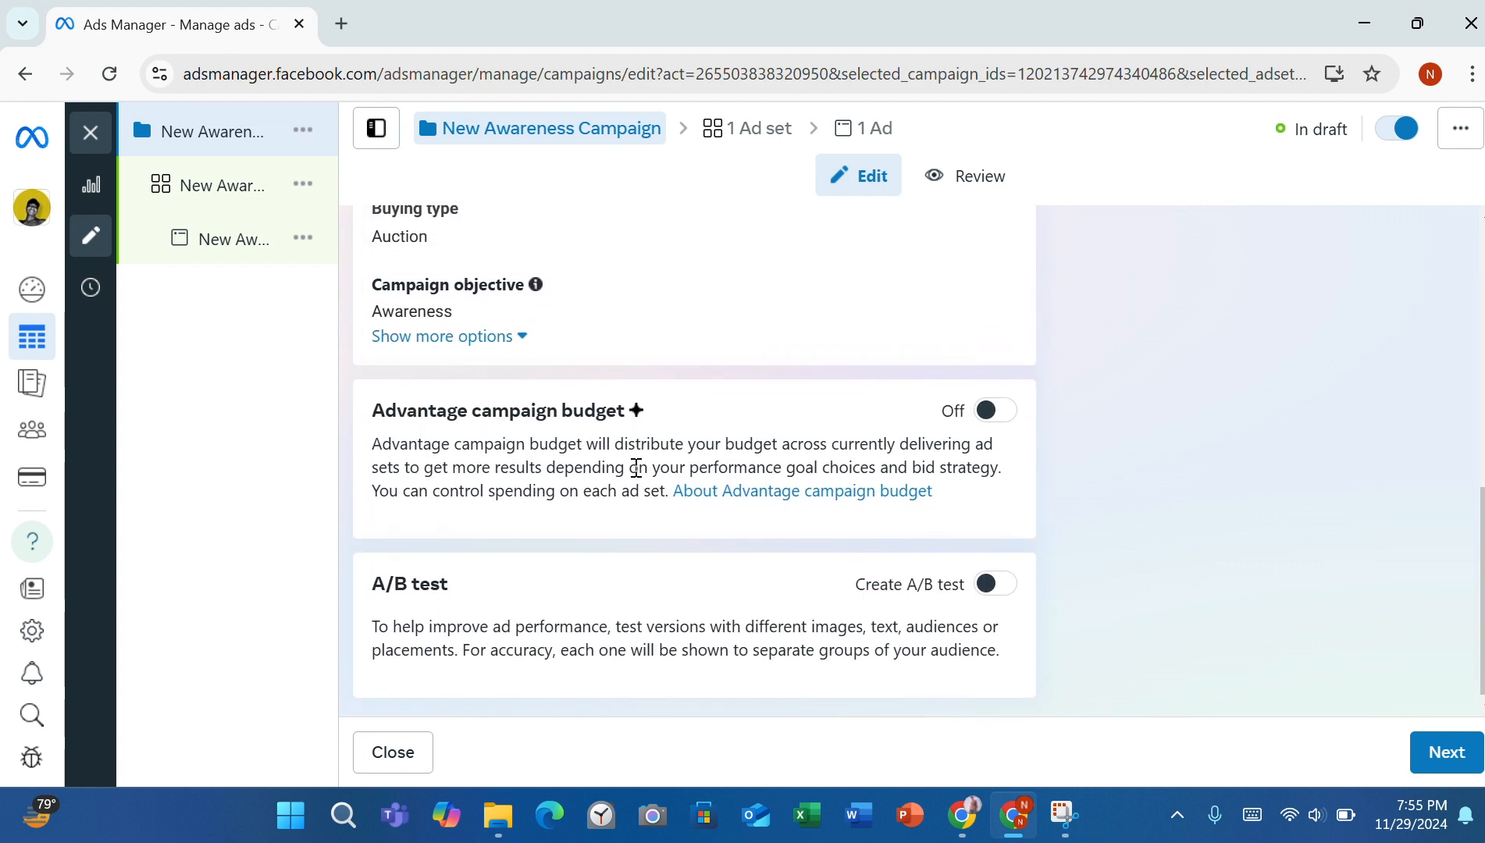
scroll(635, 468, "up", 8)
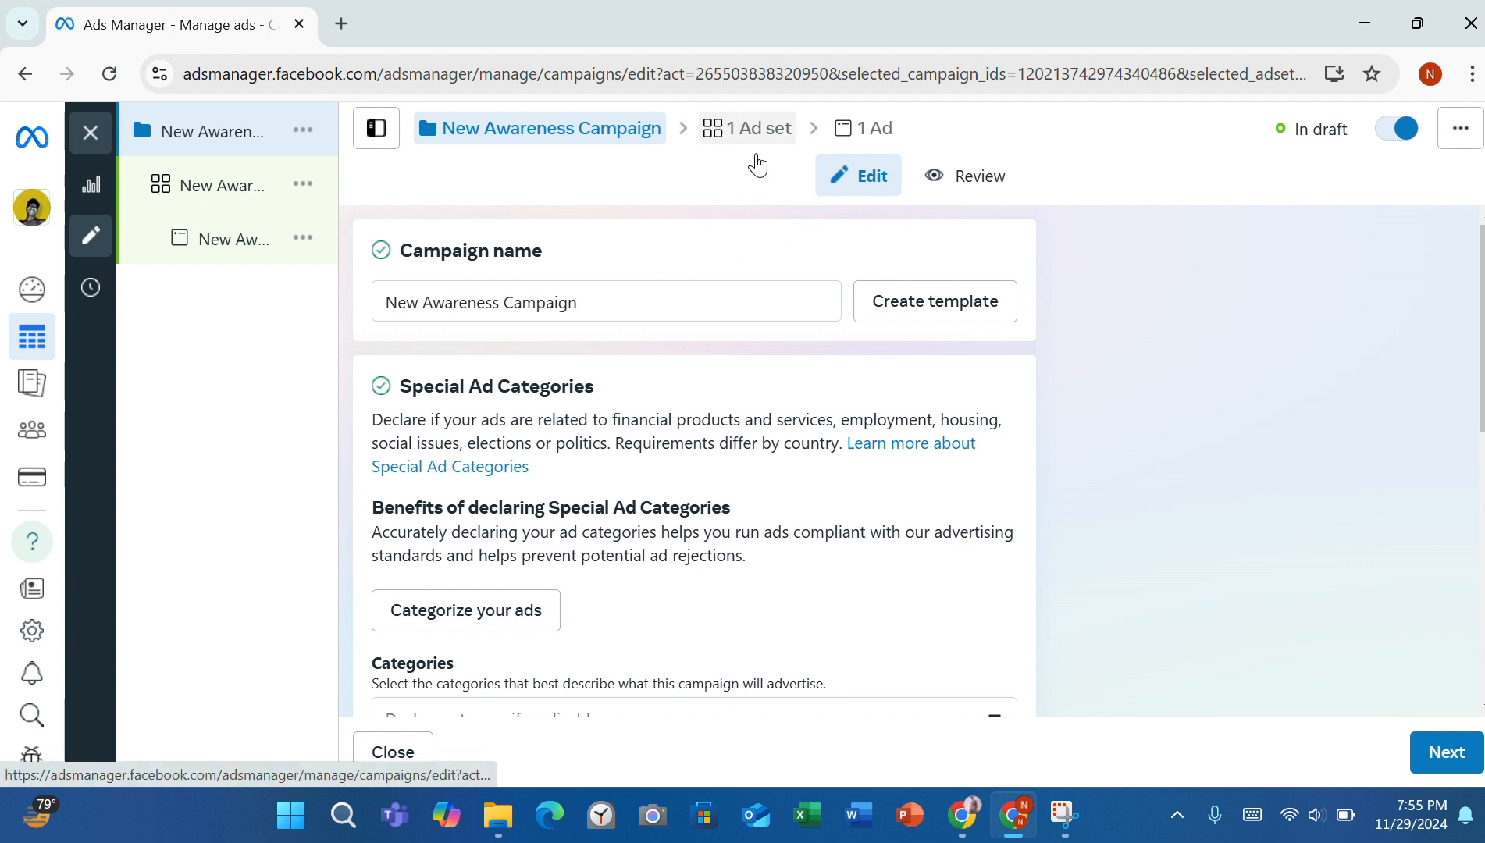
Step: Open the campaign's ad set and examine the available performance goals, keeping Maximize reach of ads
left_click(754, 137)
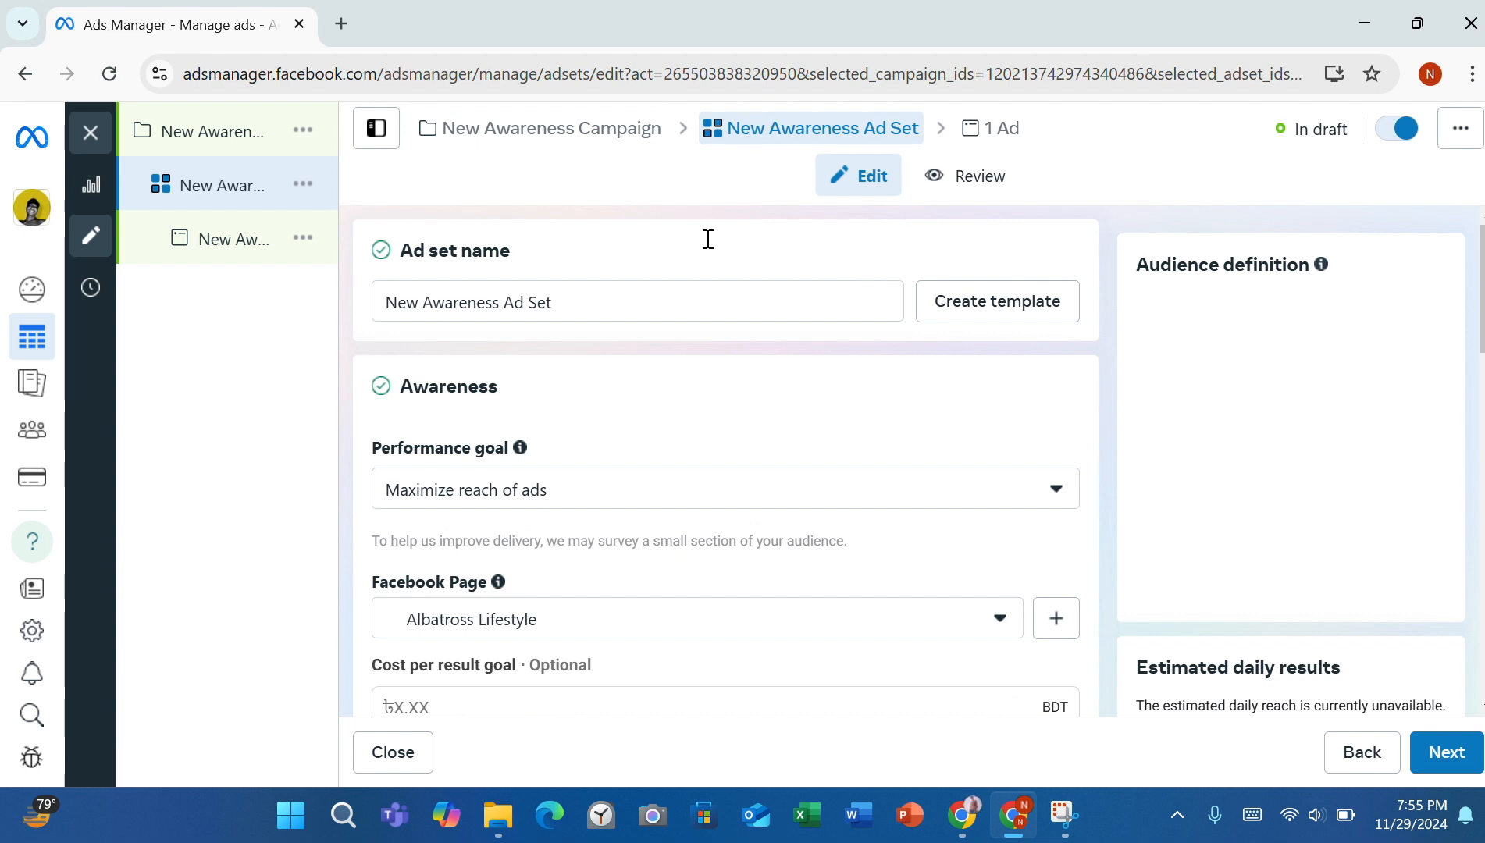
scroll(718, 378, "down", 2)
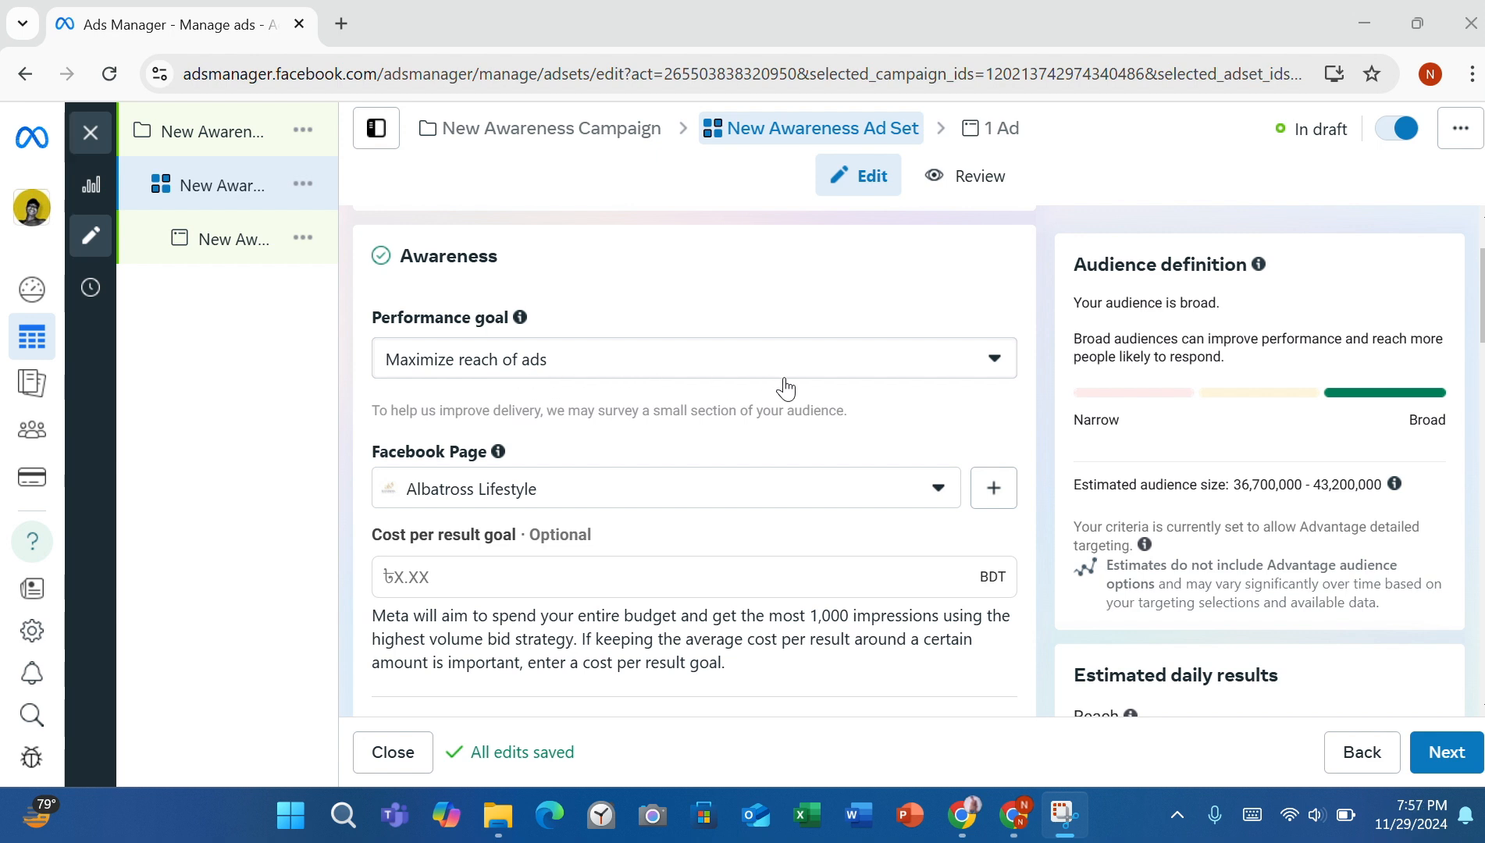
left_click(993, 360)
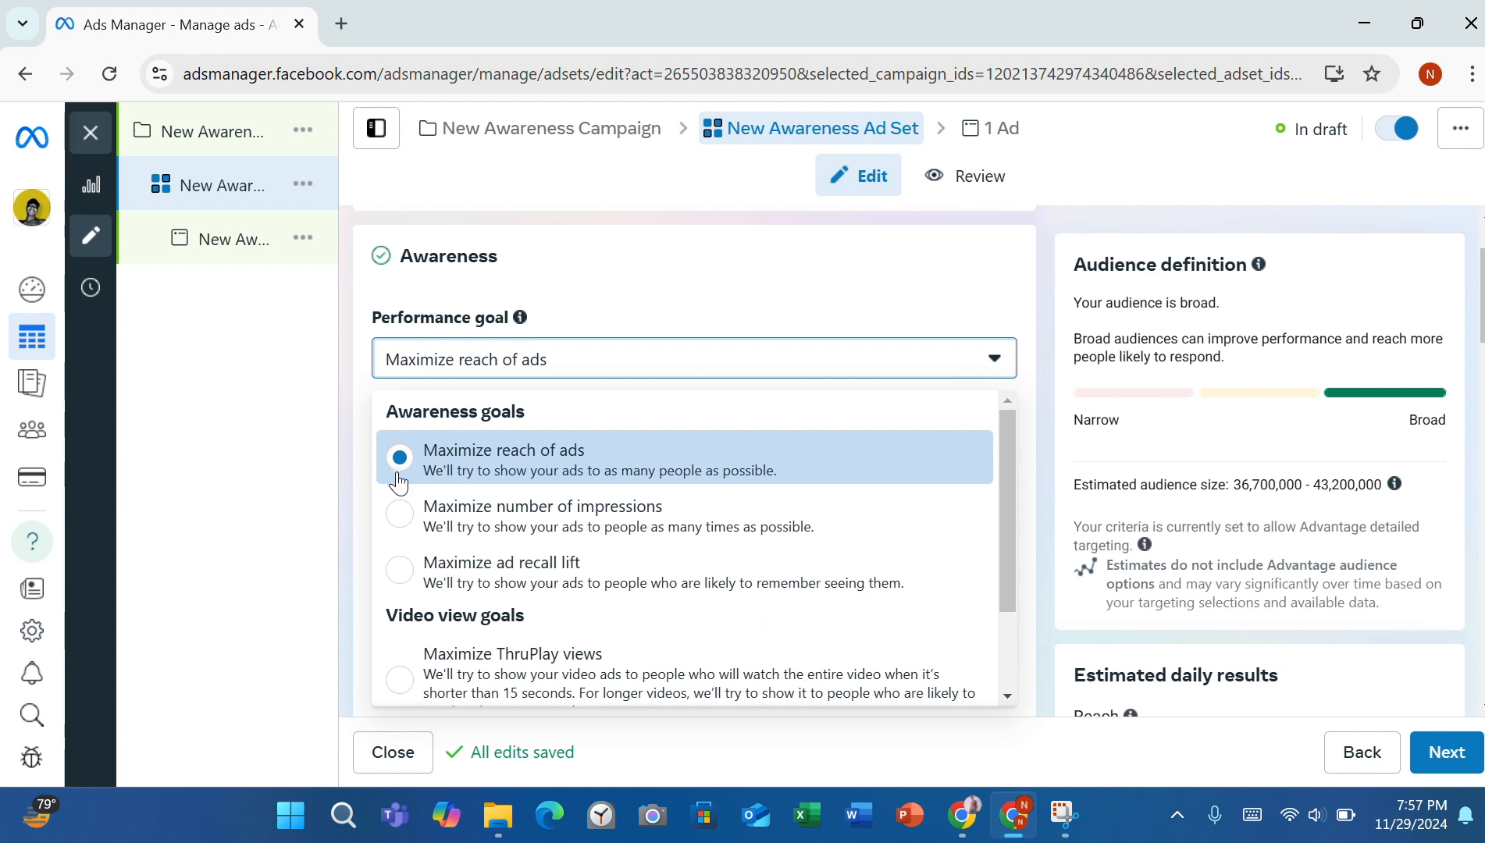
scroll(400, 531, "down", 1)
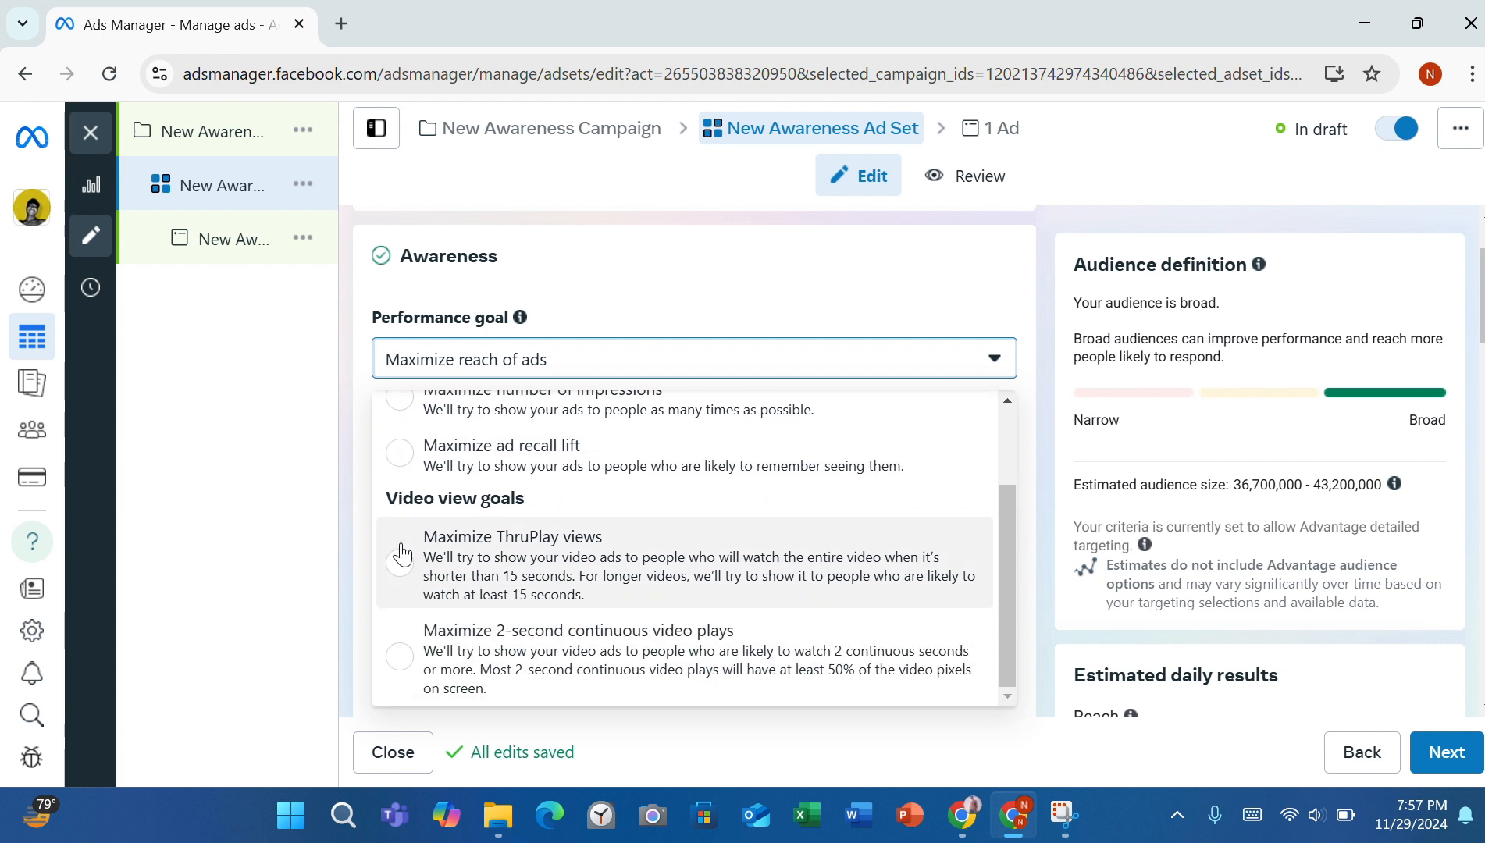
scroll(402, 555, "up", 1)
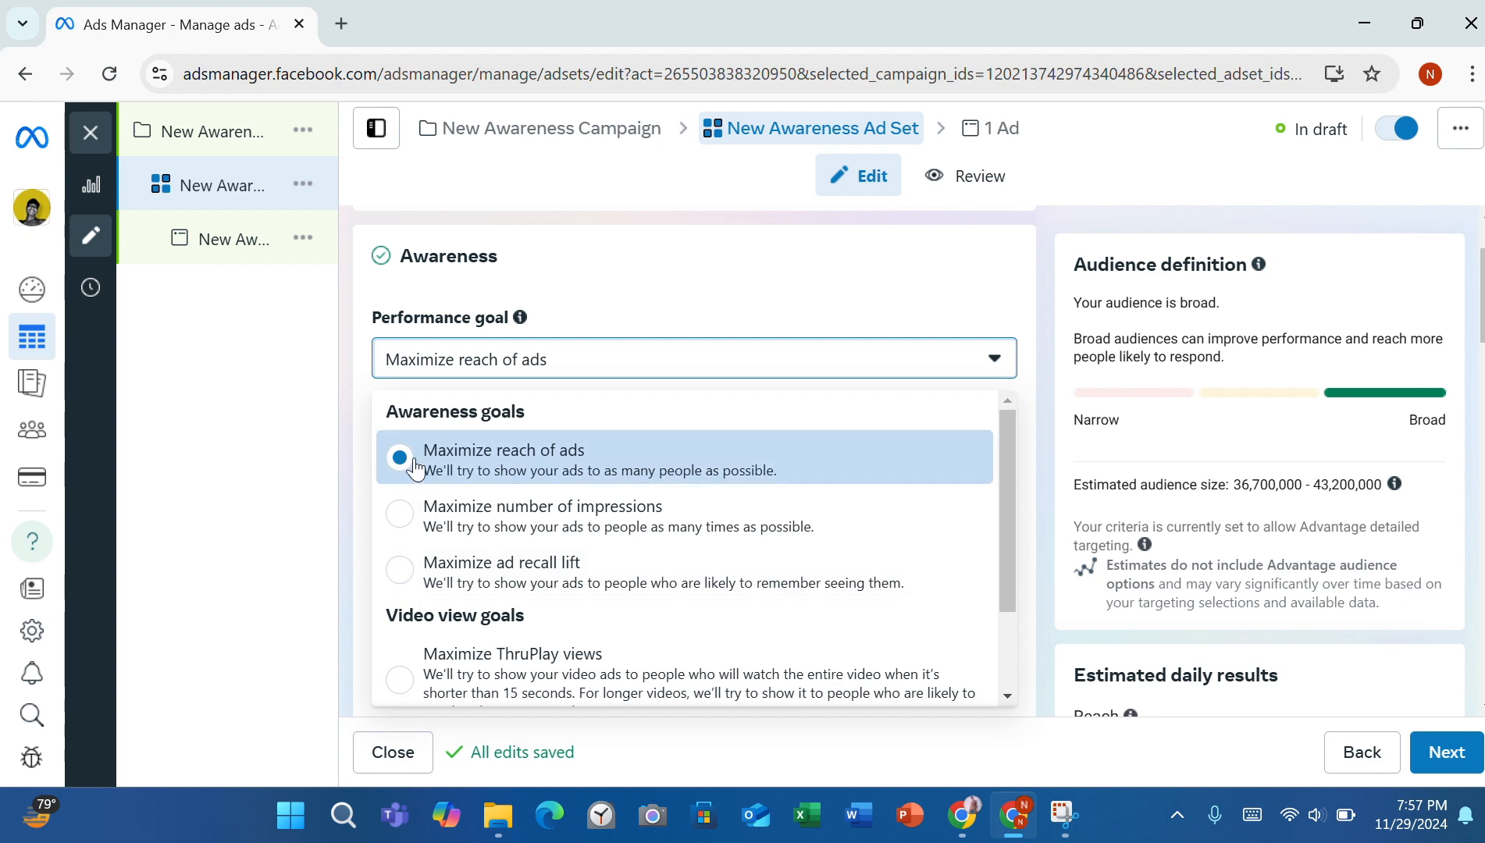
left_click(993, 372)
Step: Review the ad set's Facebook Page, cost per result goal and dynamic creative settings
scroll(686, 460, "down", 2)
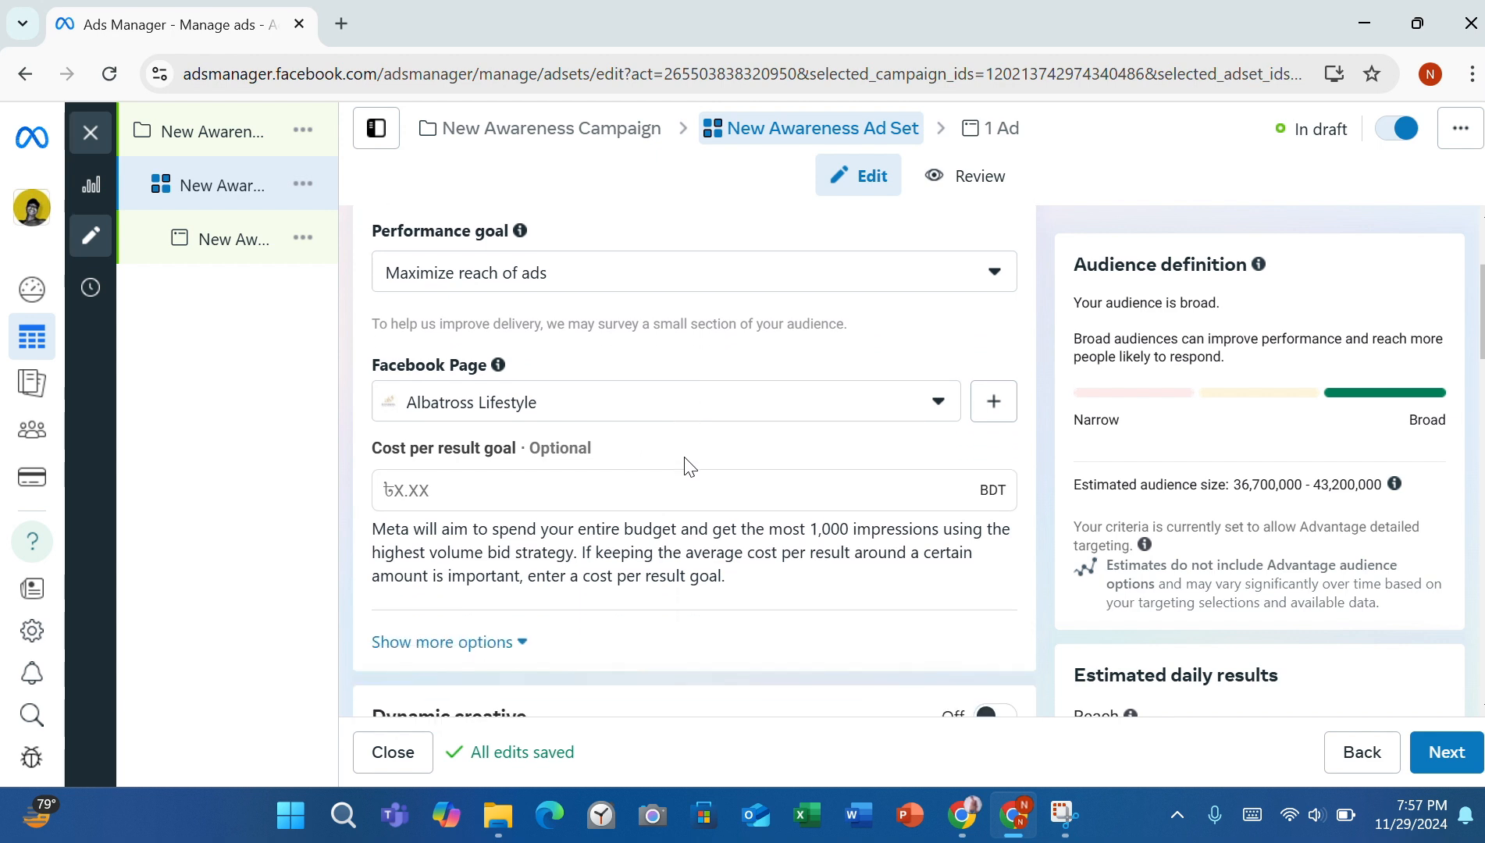
scroll(686, 457, "down", 3)
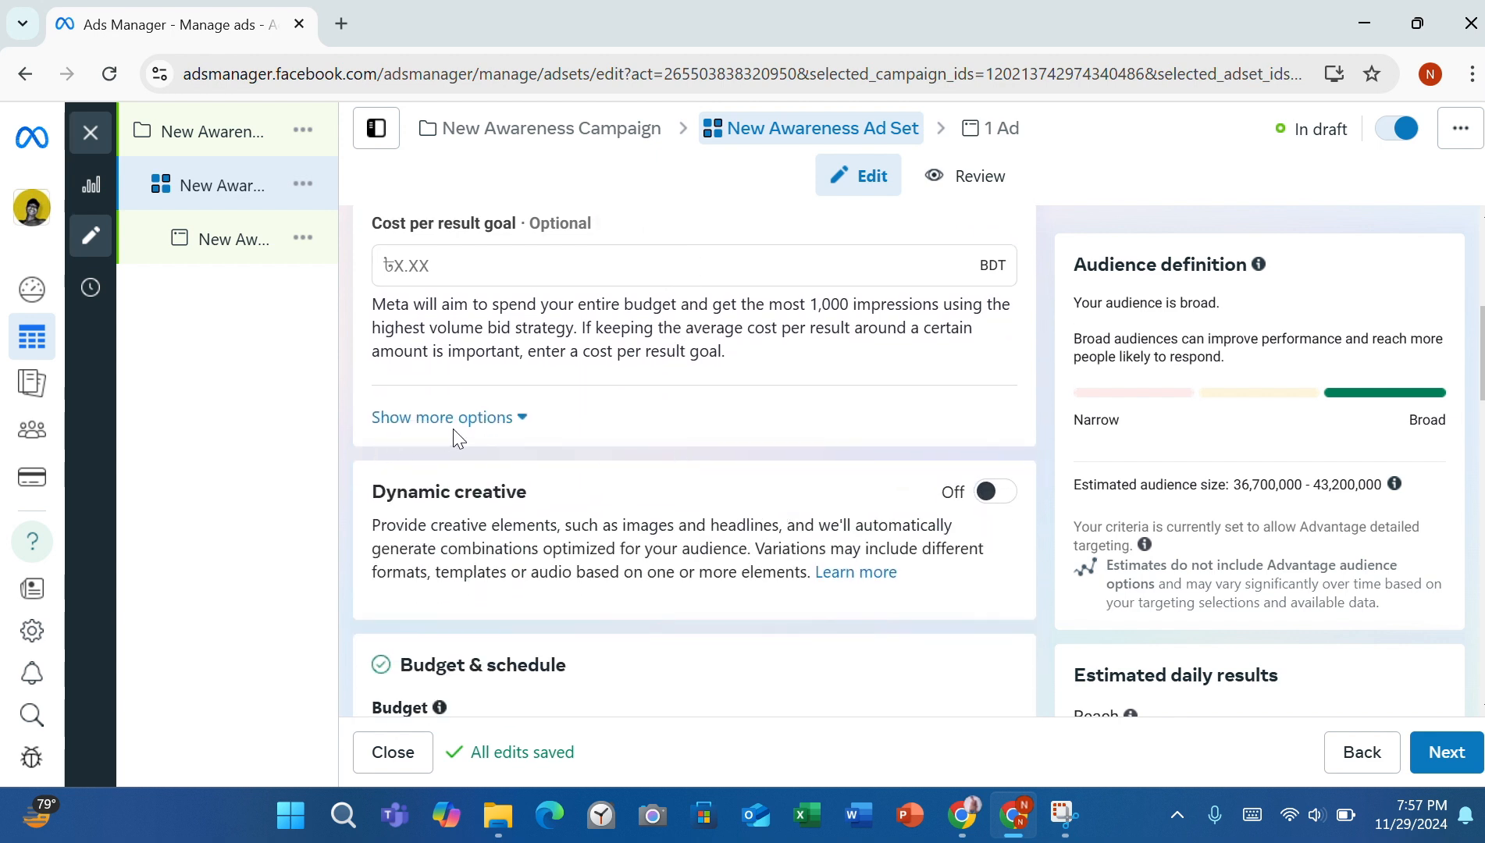
scroll(579, 416, "up", 4)
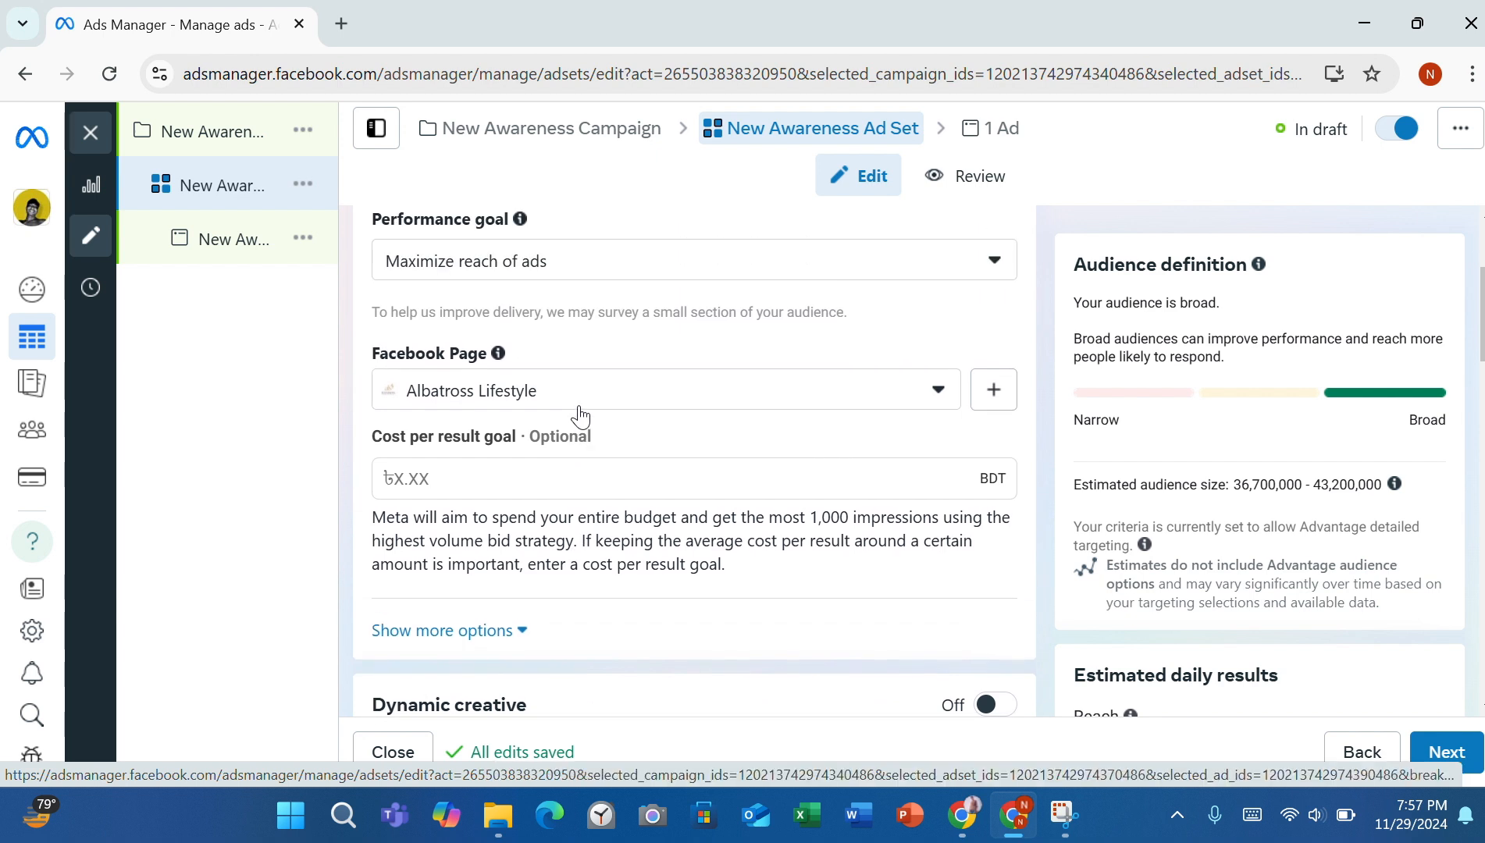
scroll(578, 405, "up", 1)
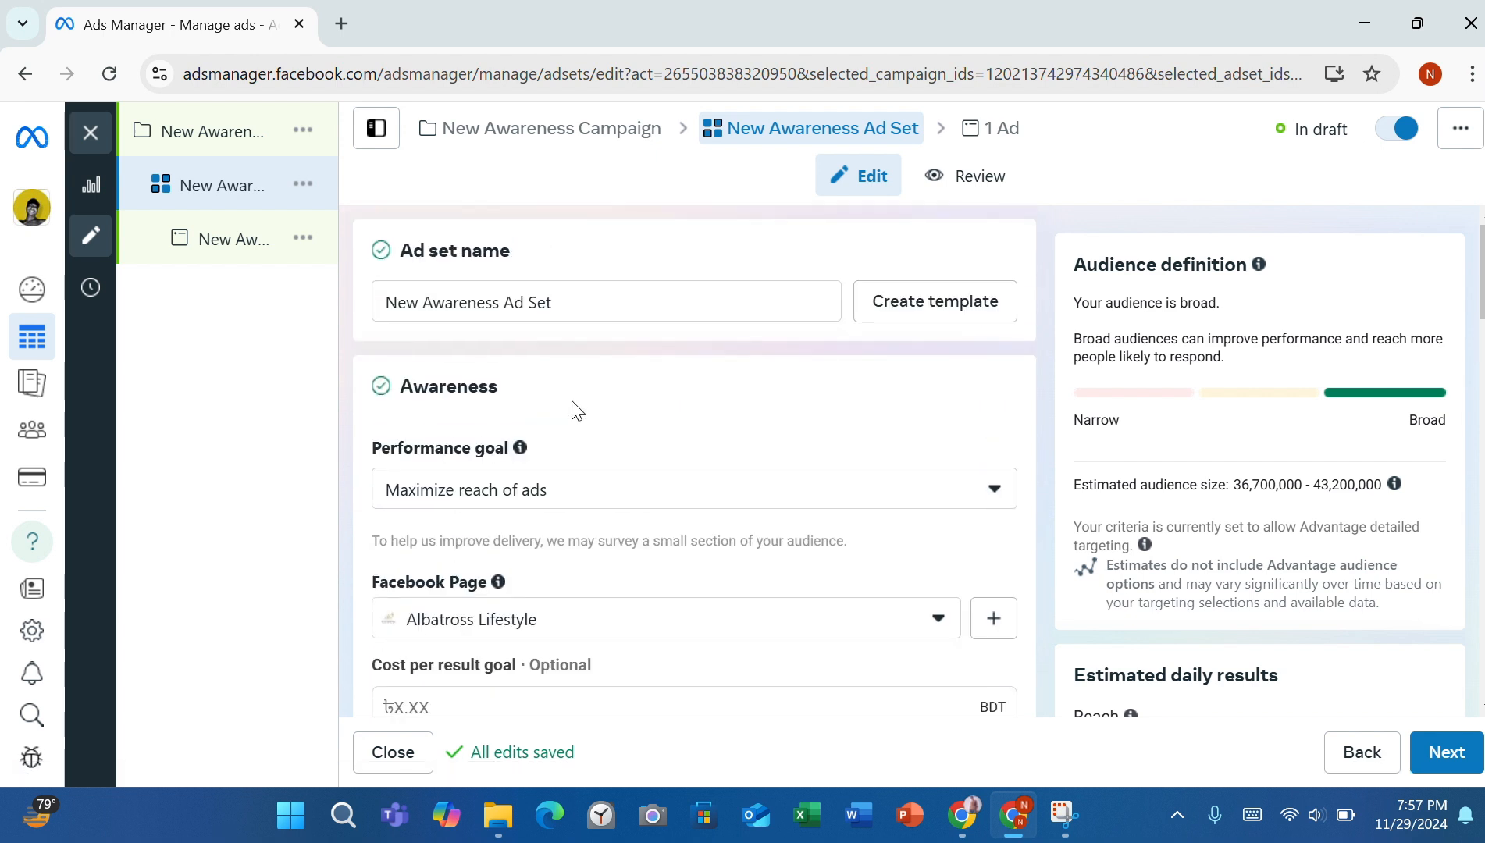
scroll(574, 422, "down", 2)
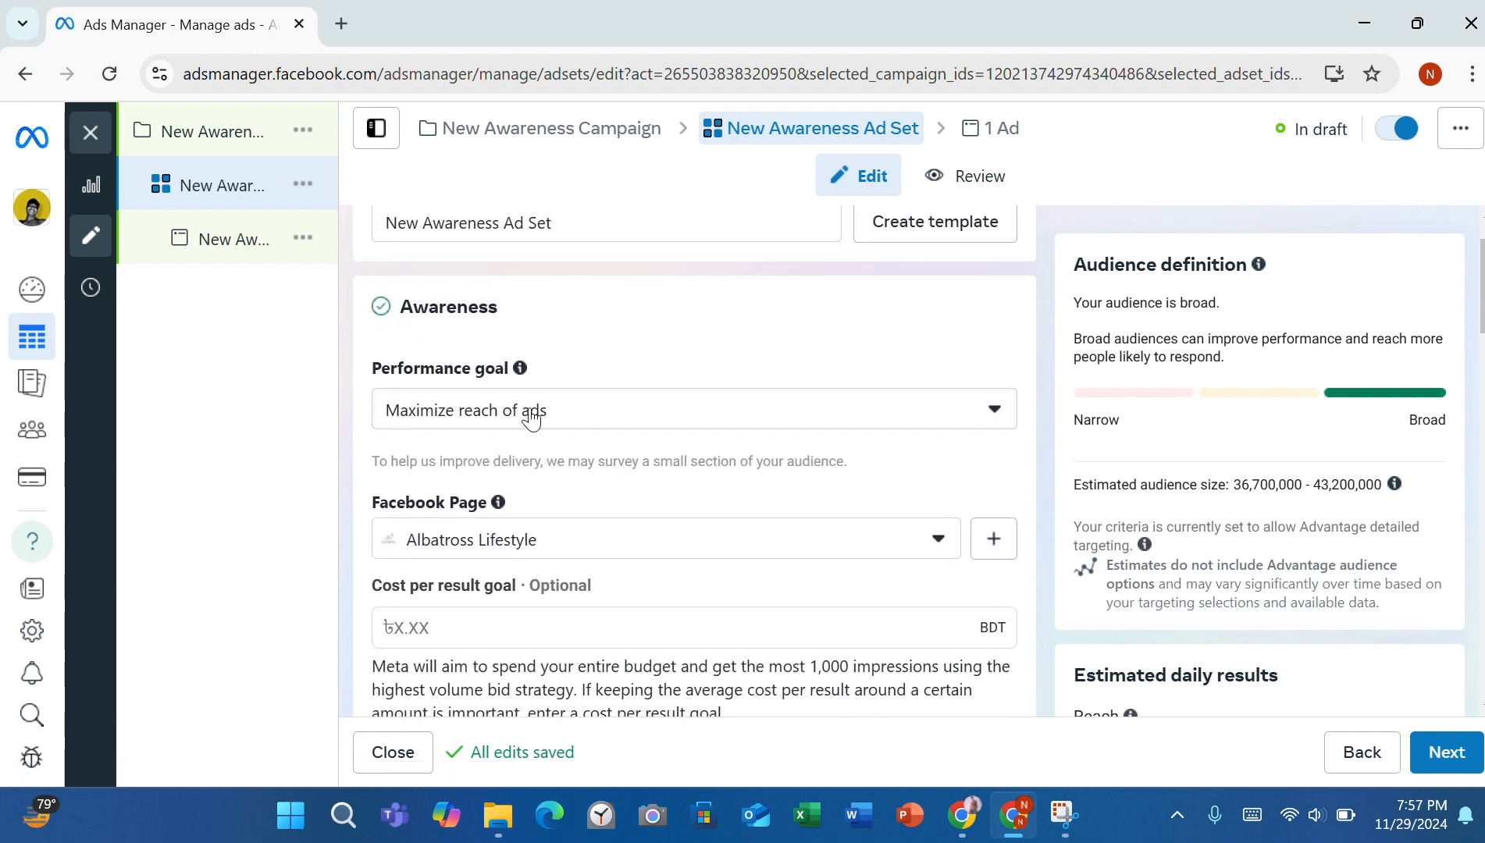
scroll(630, 470, "down", 2)
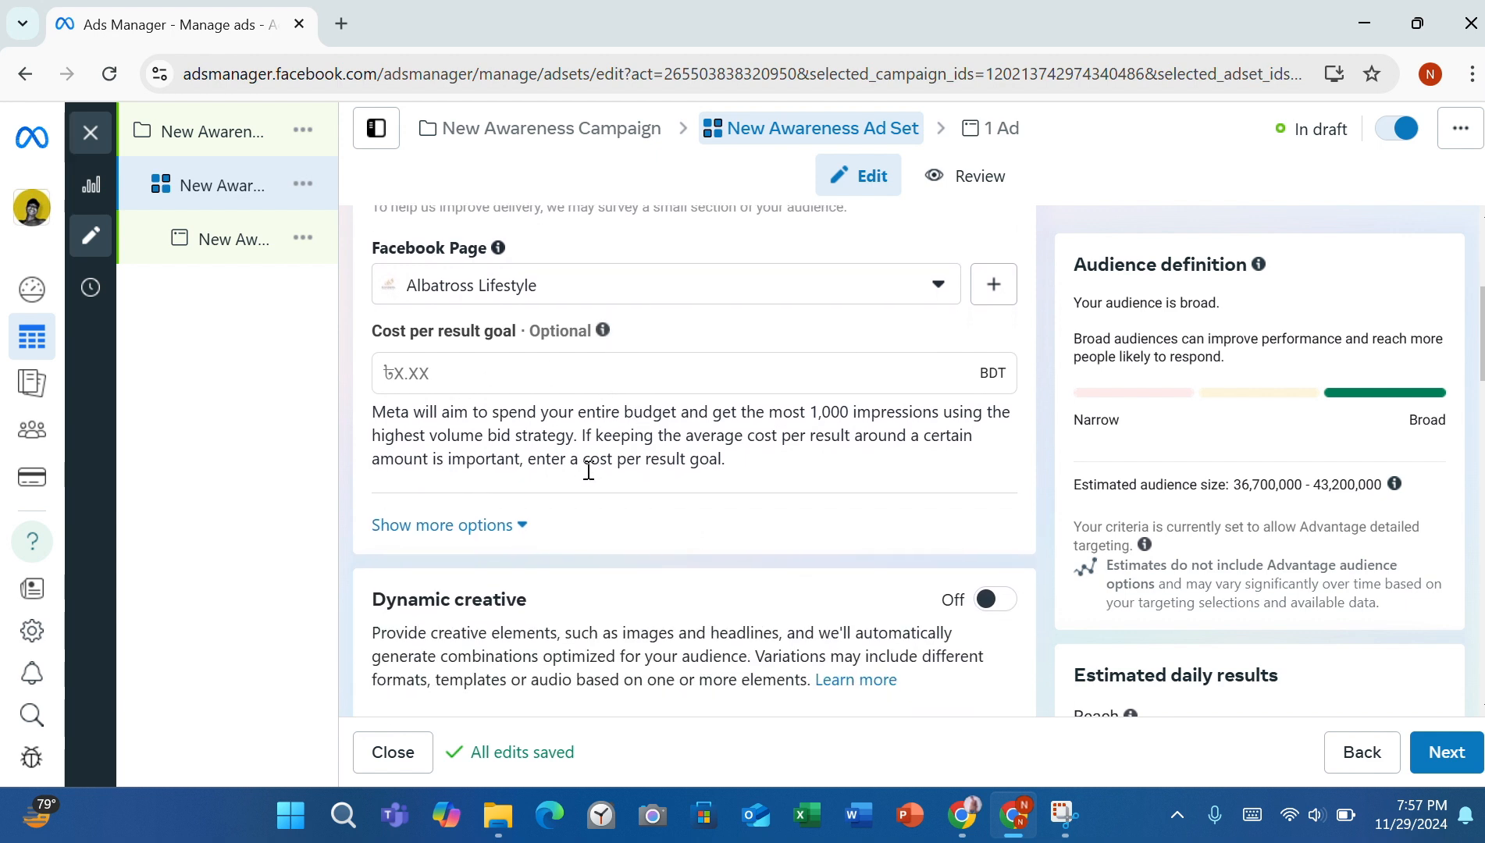
scroll(586, 469, "down", 1)
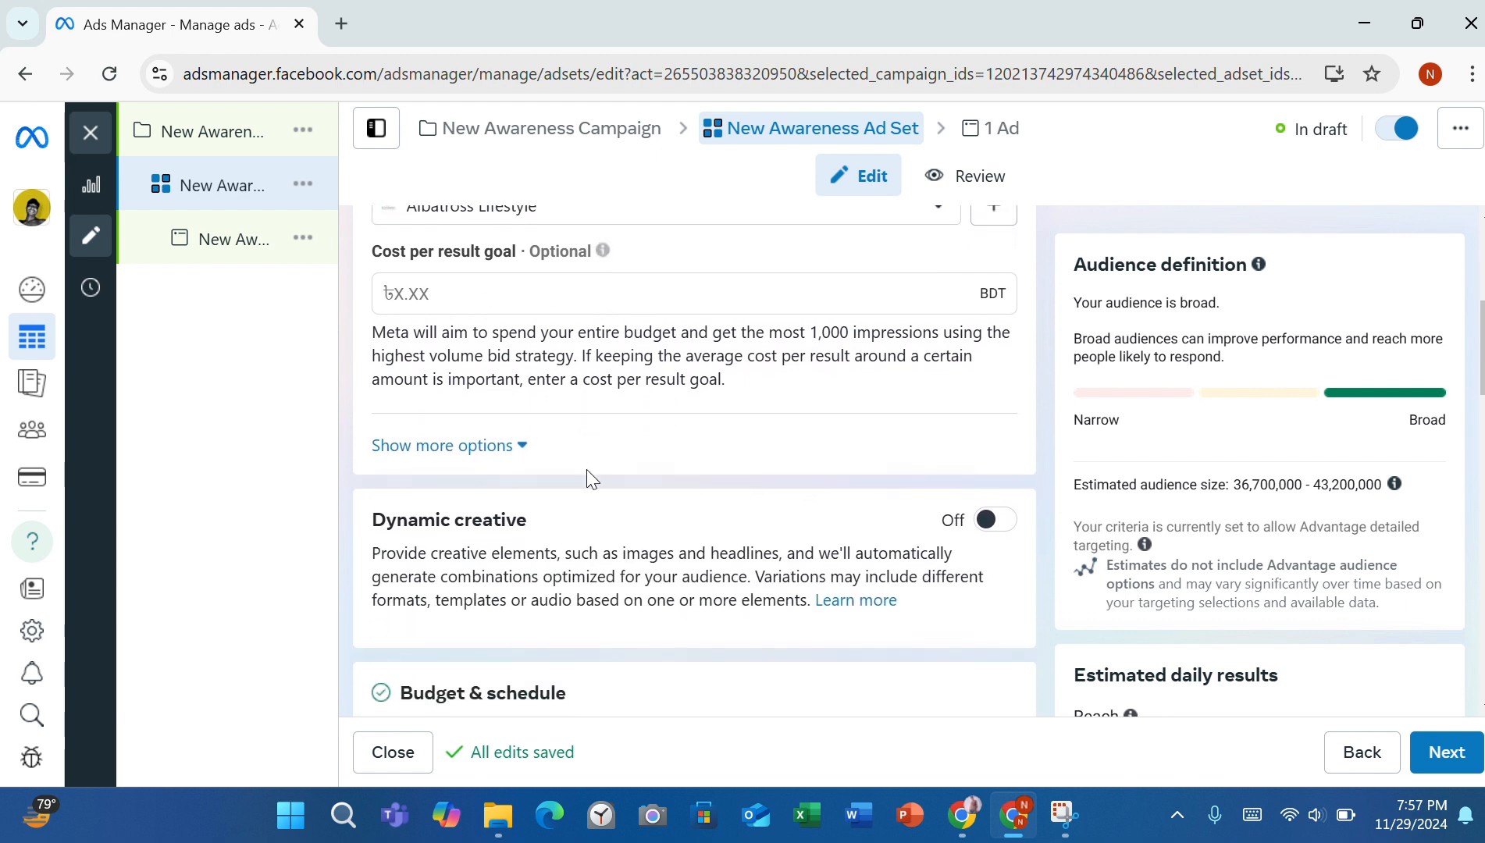
Step: Show the additional awareness options and set the frequency cap to 3 impressions every 1 day
left_click(522, 447)
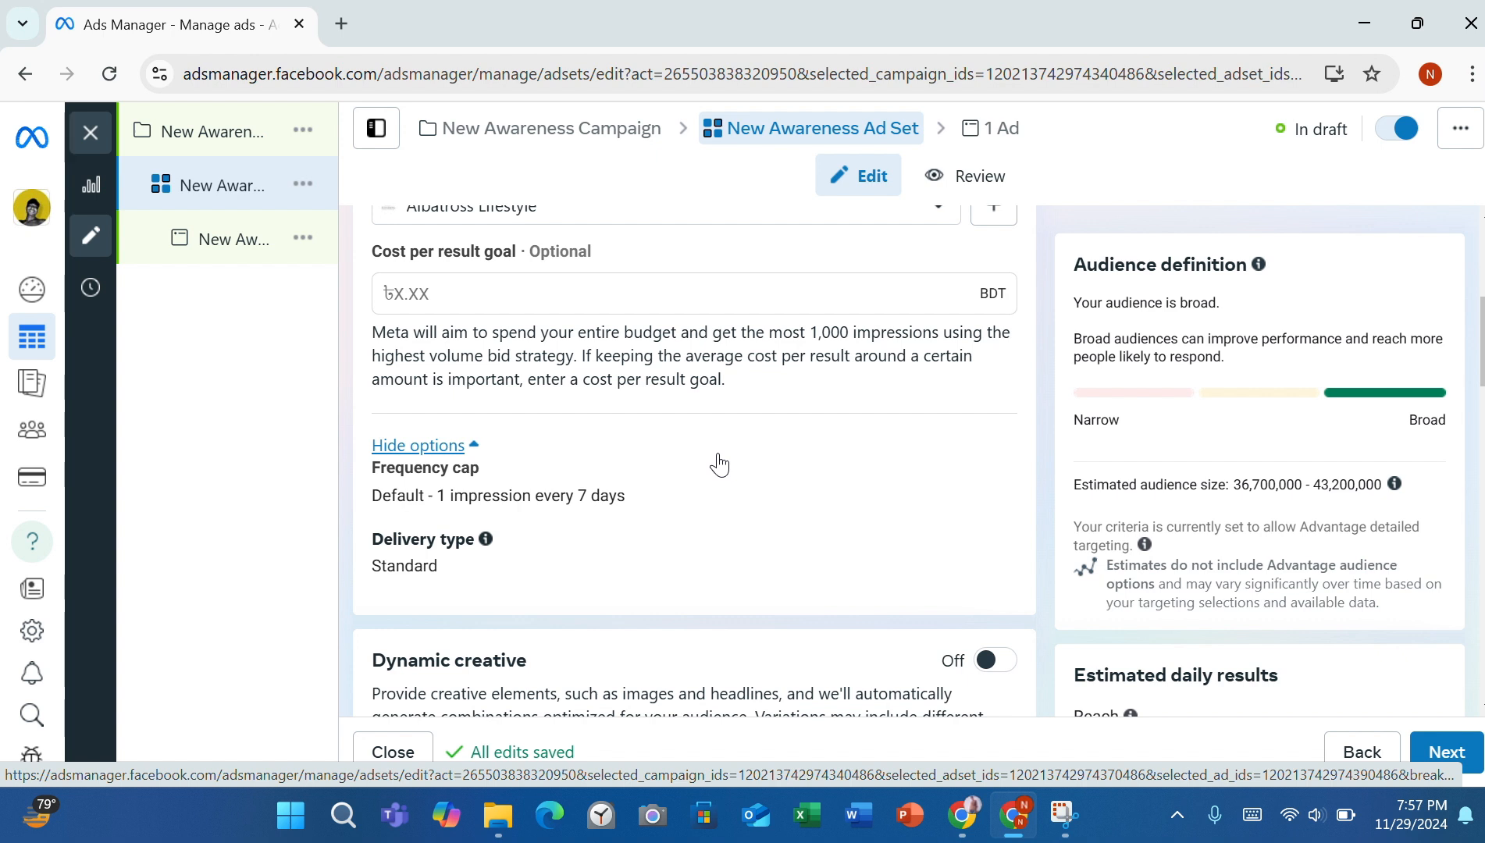
scroll(750, 388, "up", 5)
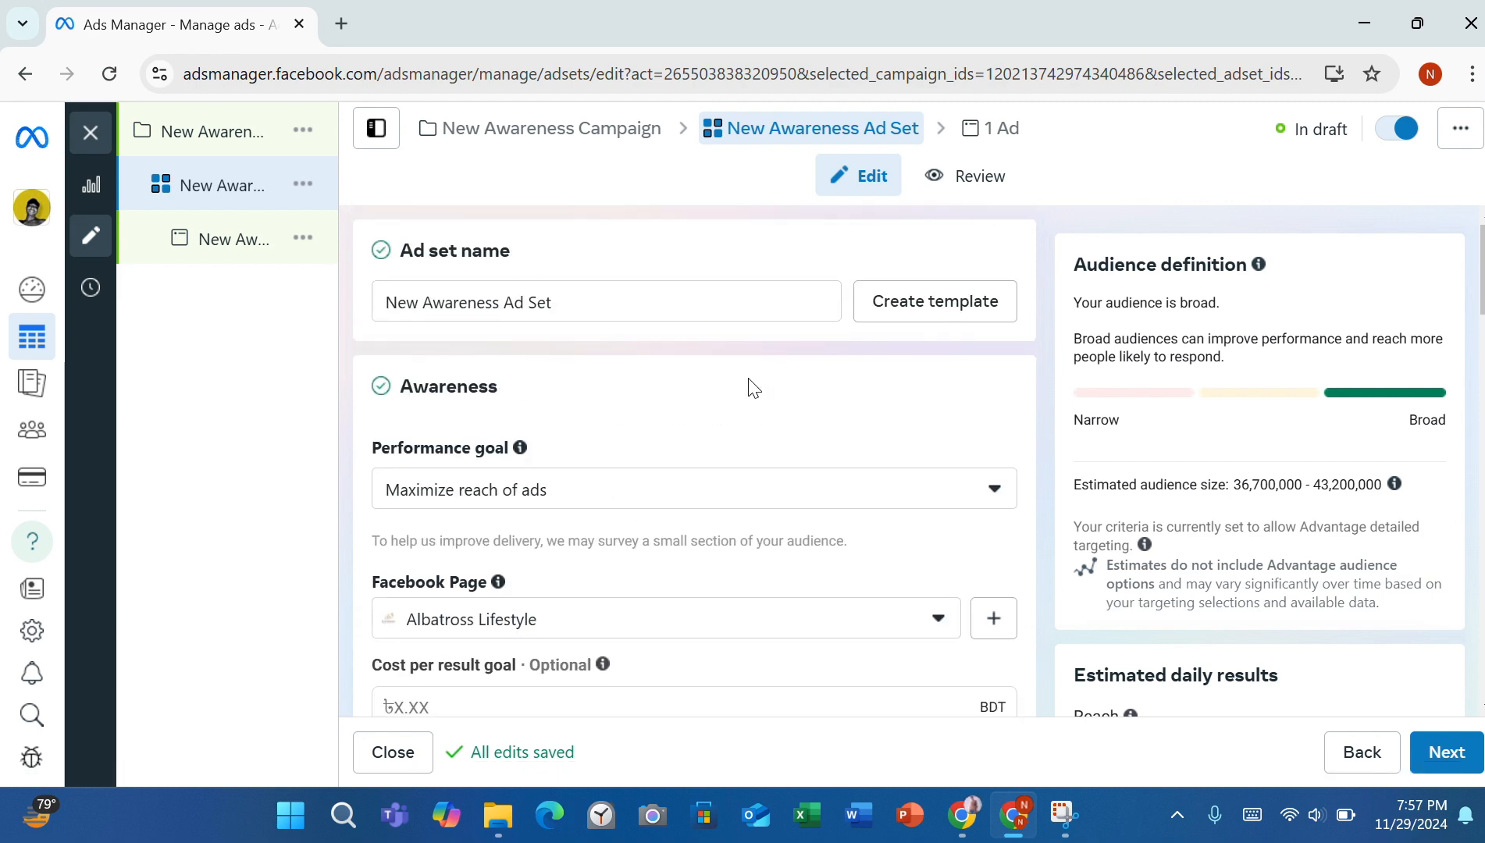
scroll(752, 388, "down", 7)
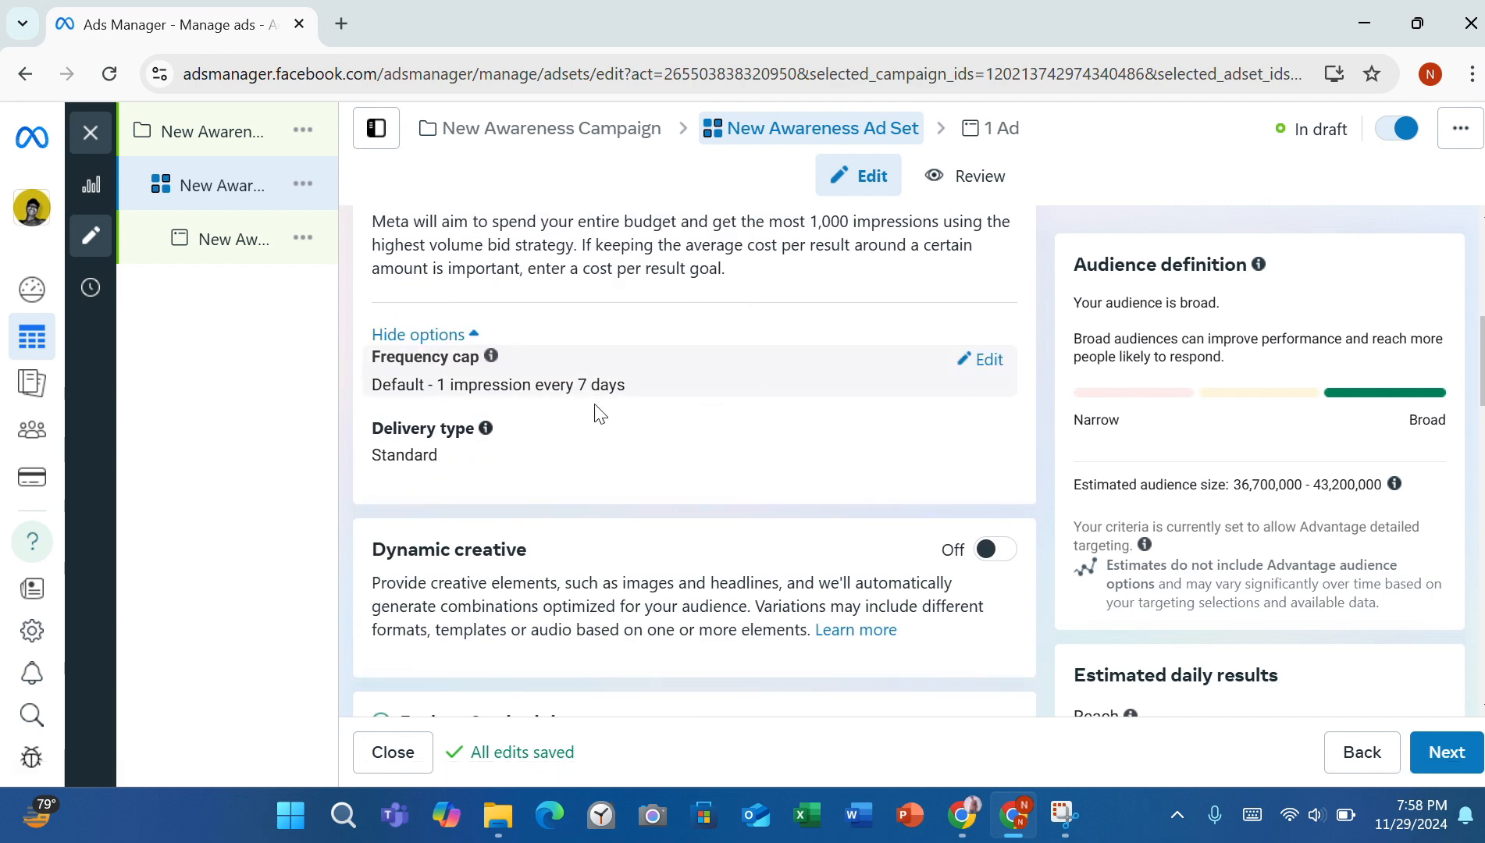
left_click(985, 360)
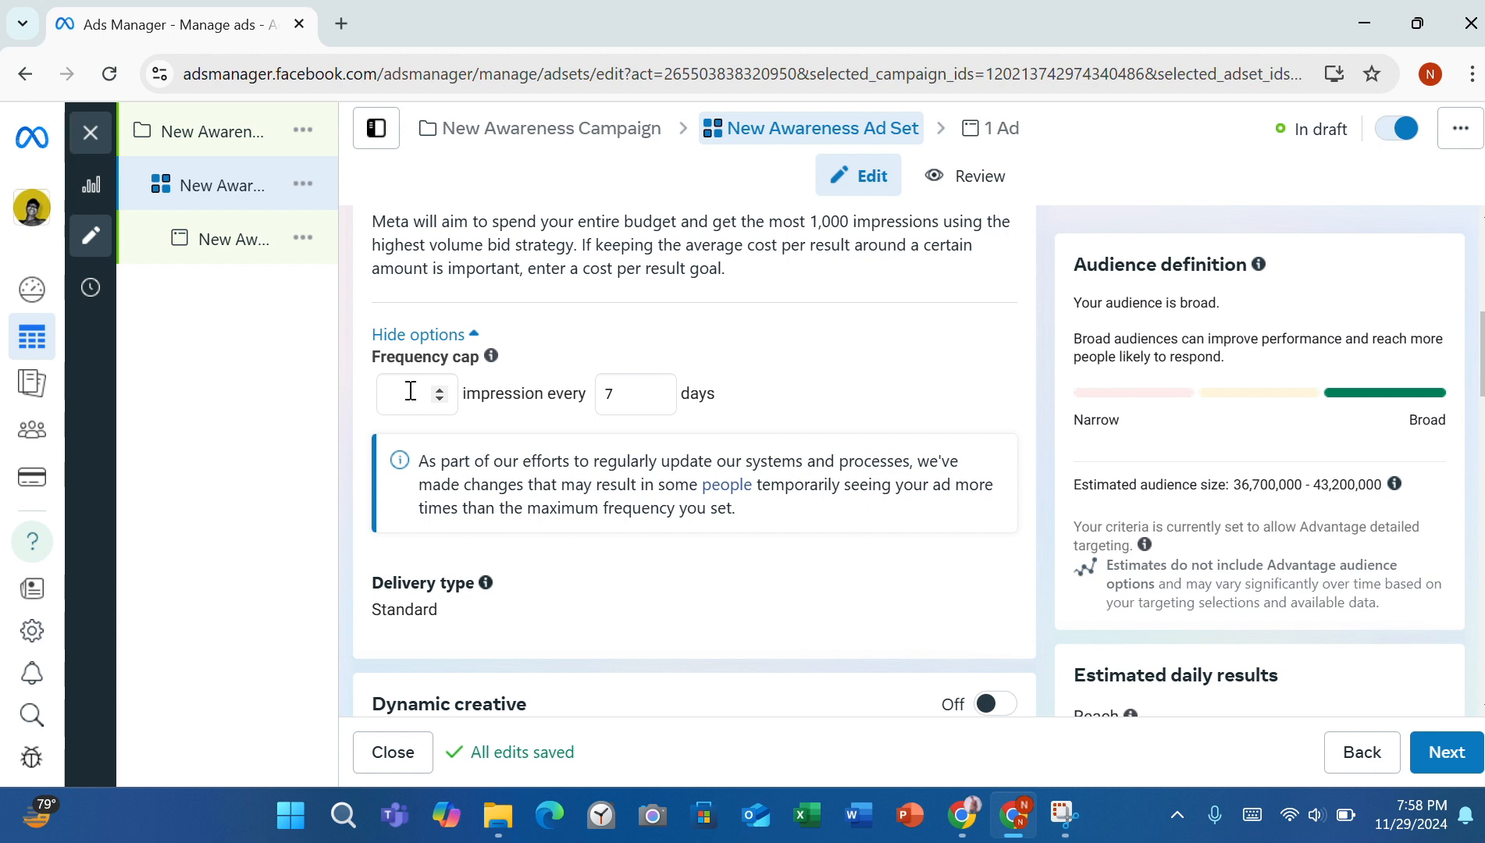
type("3")
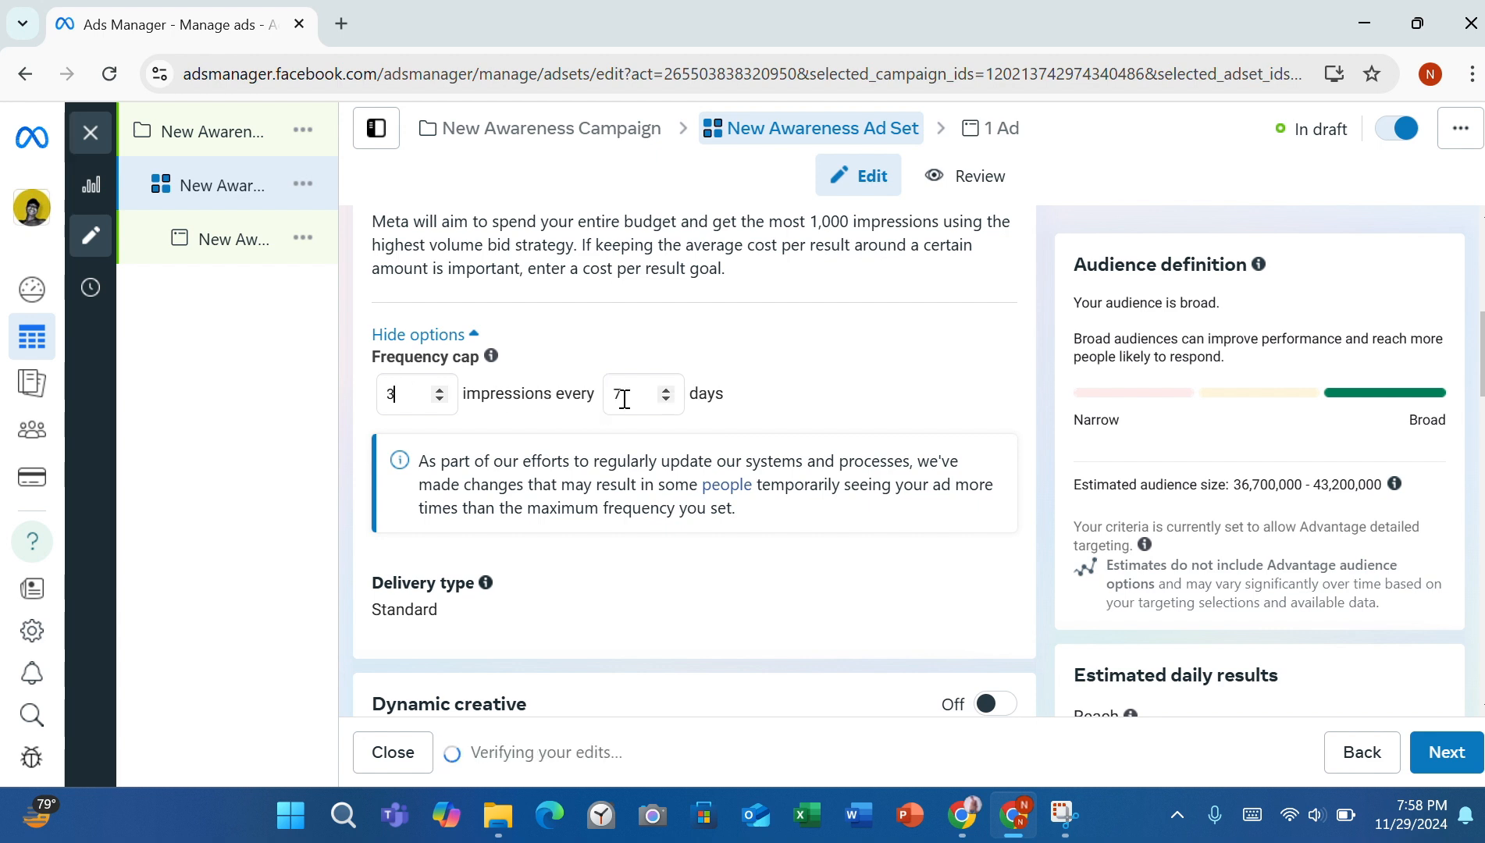
type("1")
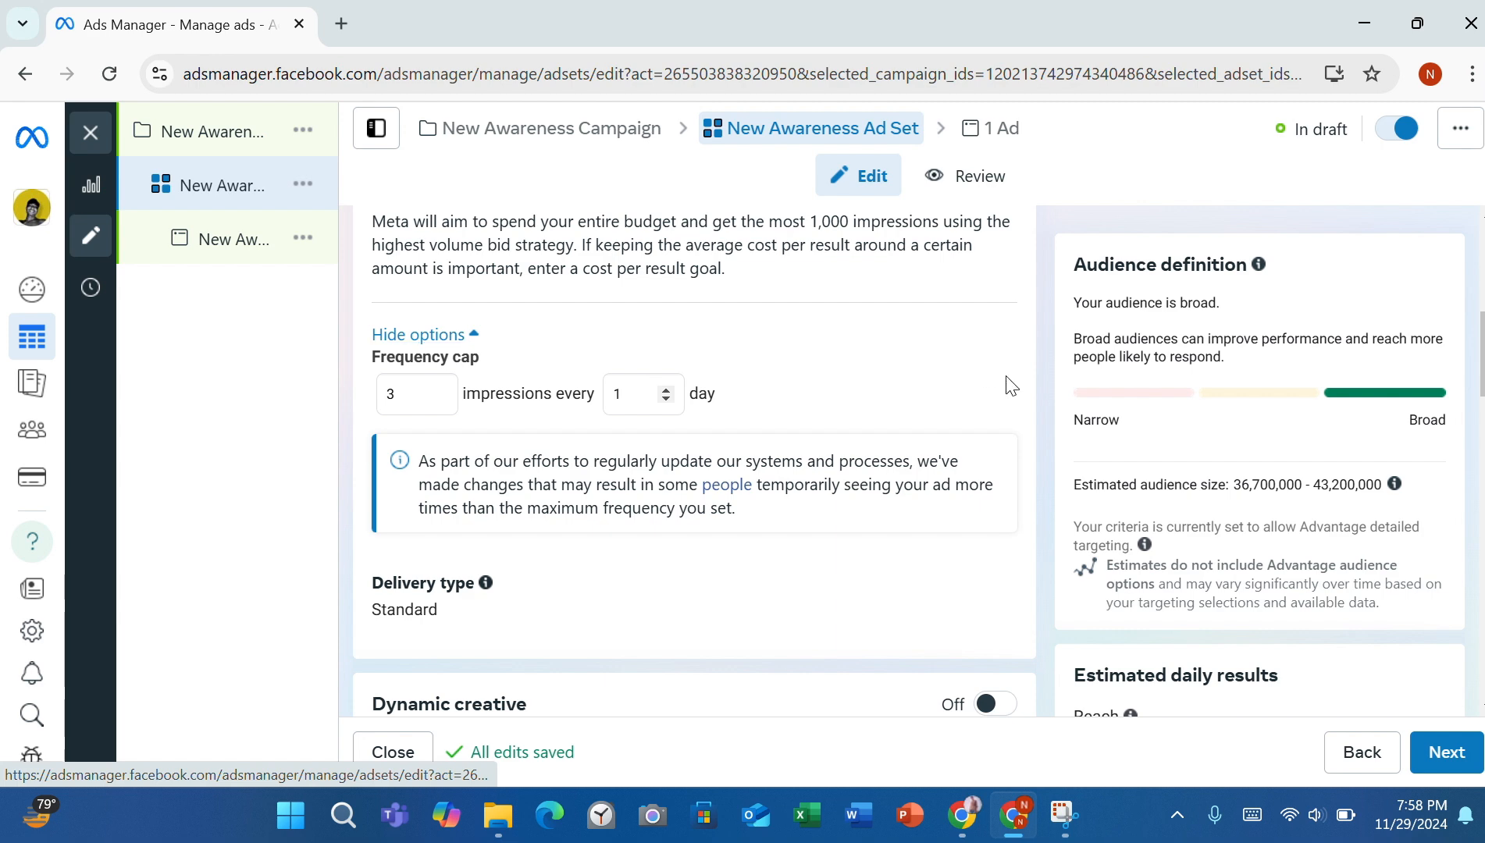
Step: Review the ad set's budget and schedule, audience and placement settings
scroll(898, 455, "down", 1)
scroll(898, 455, "down", 10)
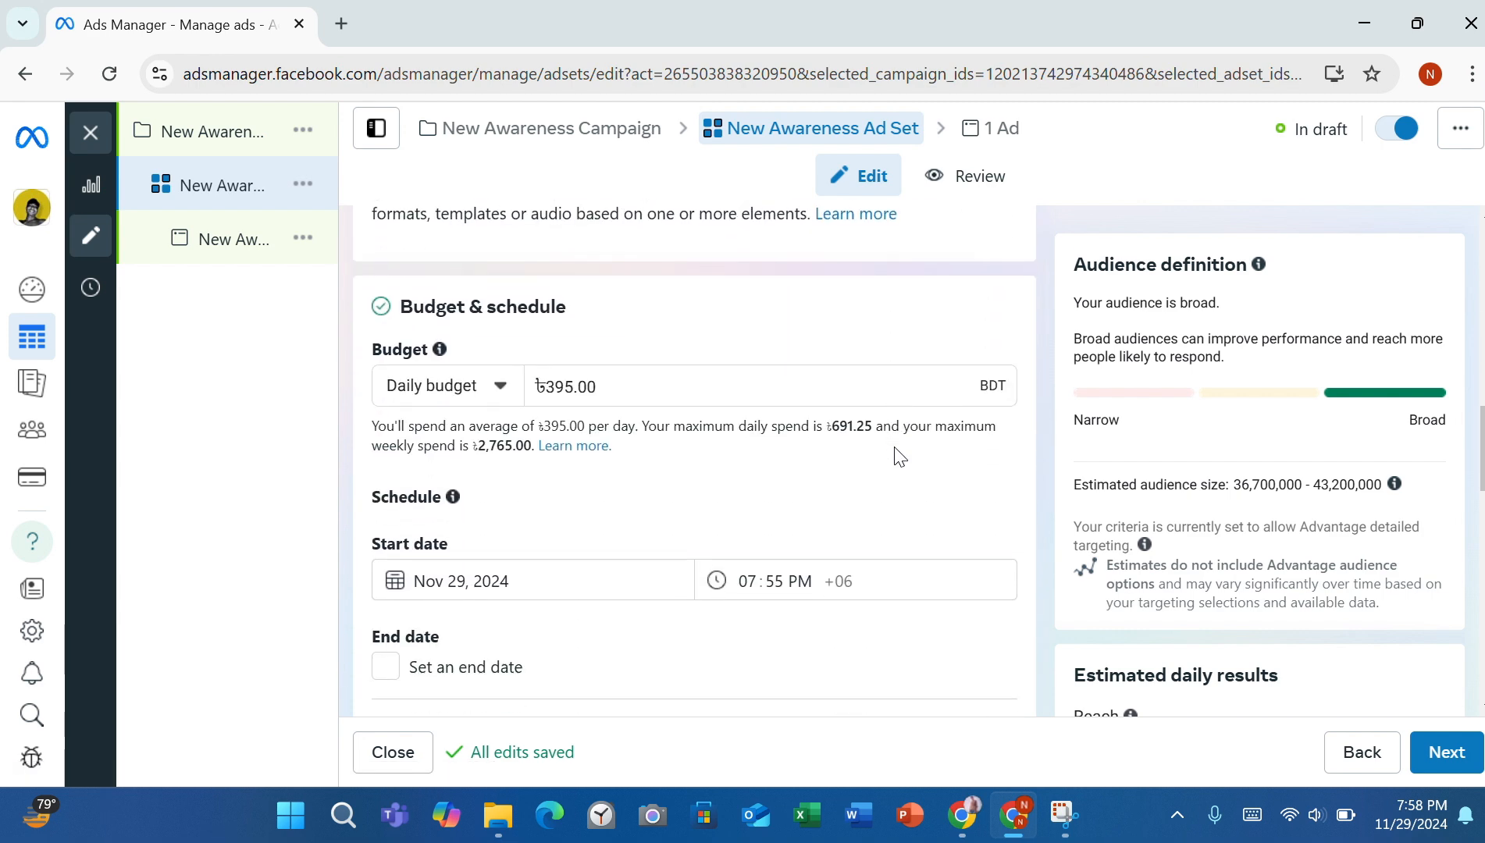
scroll(898, 455, "down", 2)
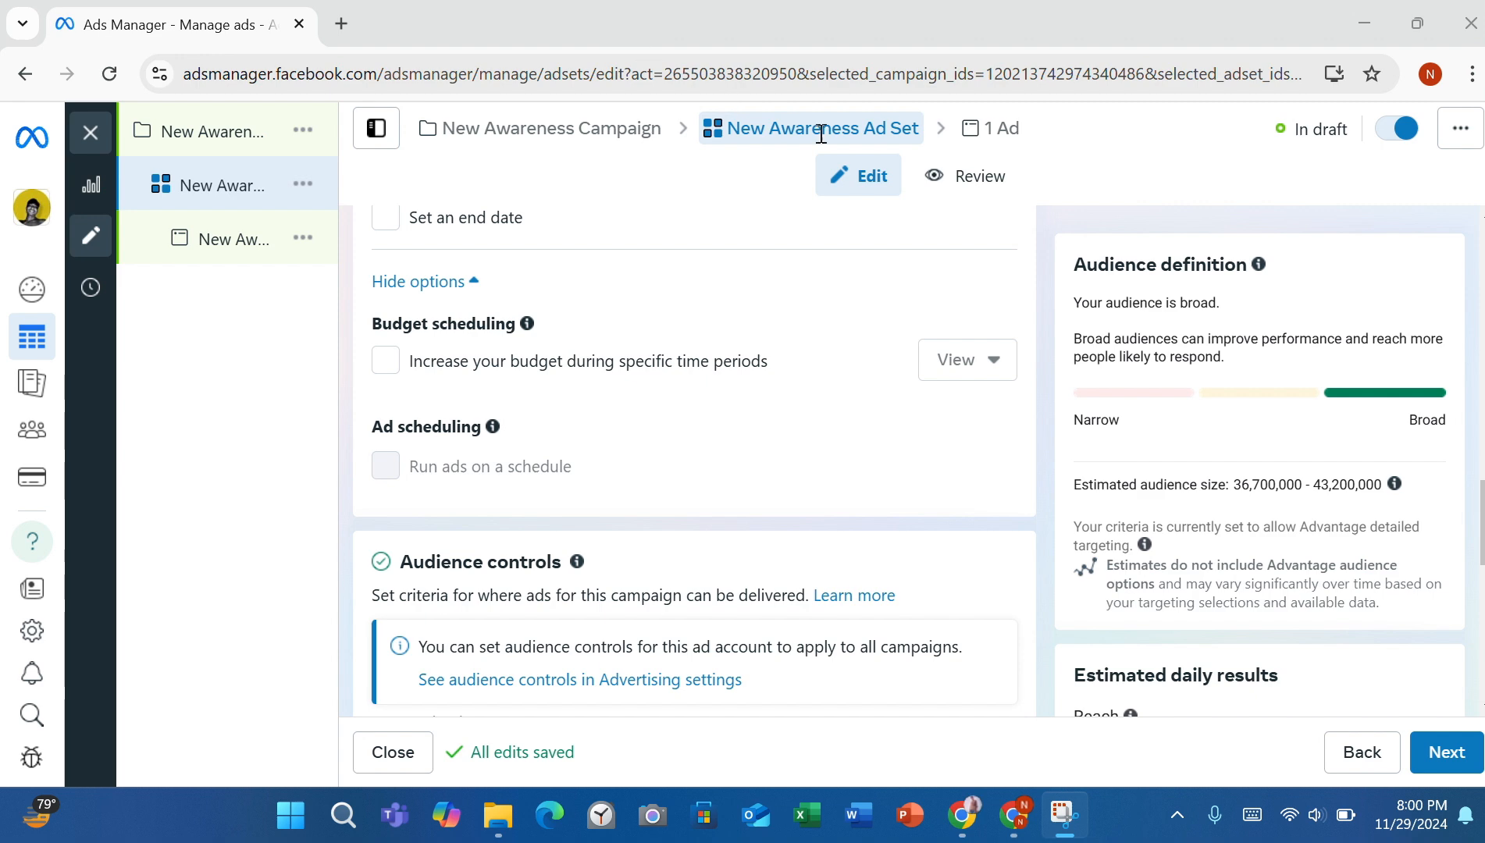
scroll(800, 314, "down", 3)
scroll(804, 316, "down", 8)
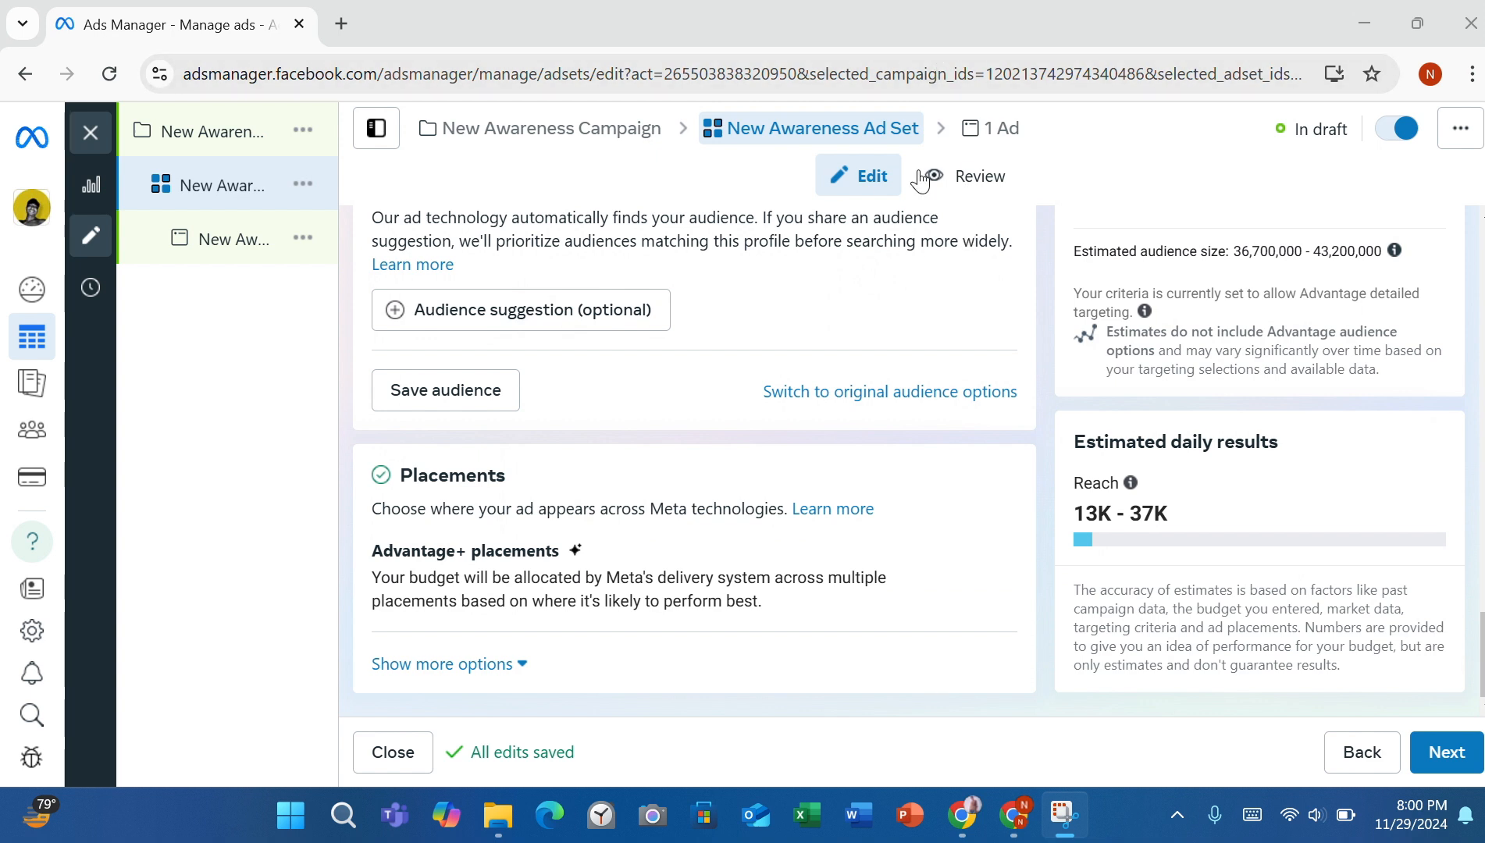
Step: Open the ad and review its identity, ad setup and format options
left_click(985, 141)
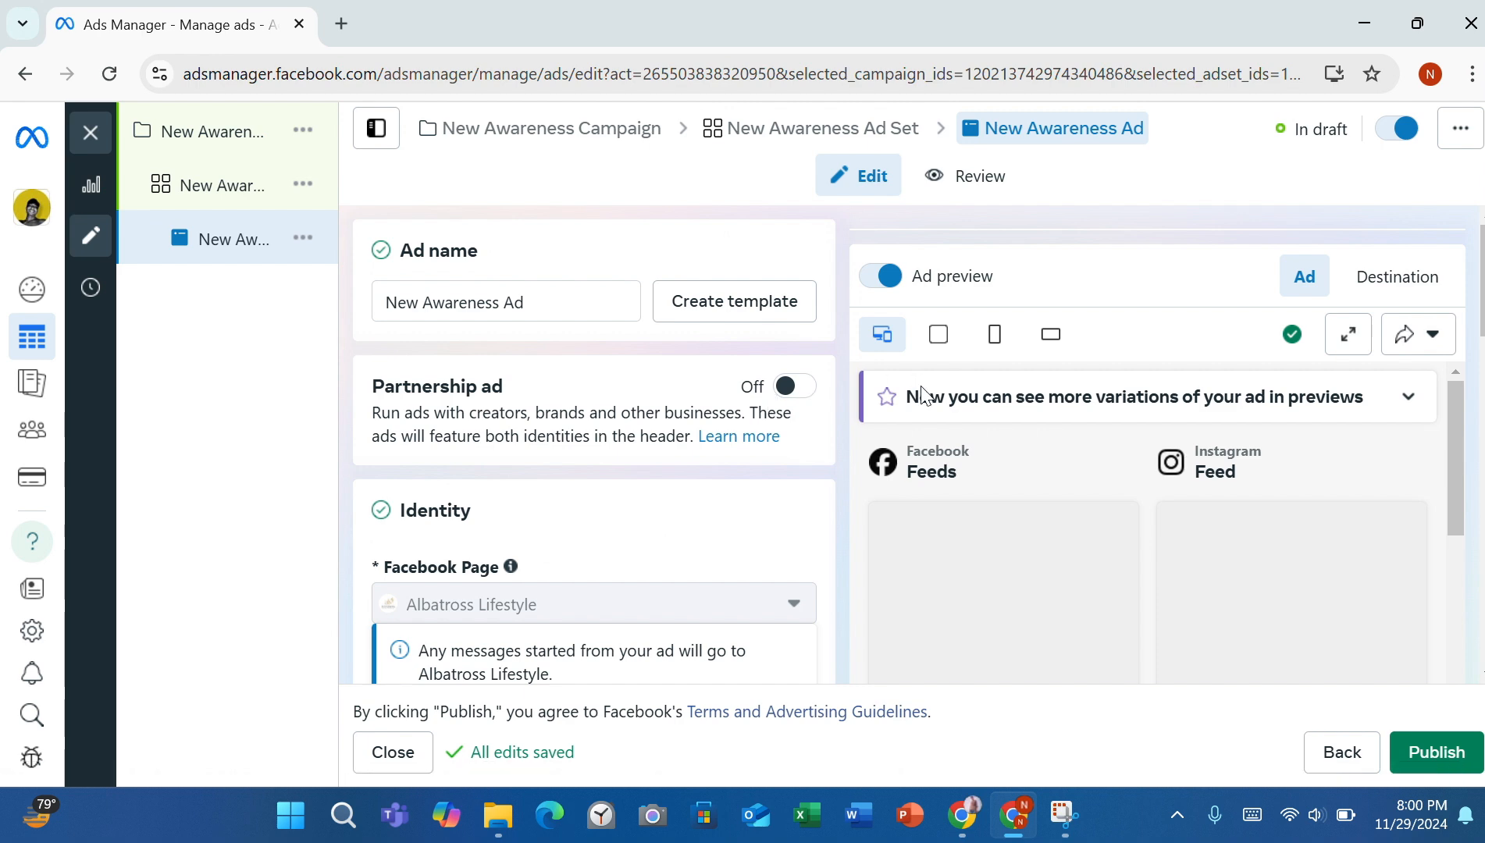
scroll(614, 442, "down", 3)
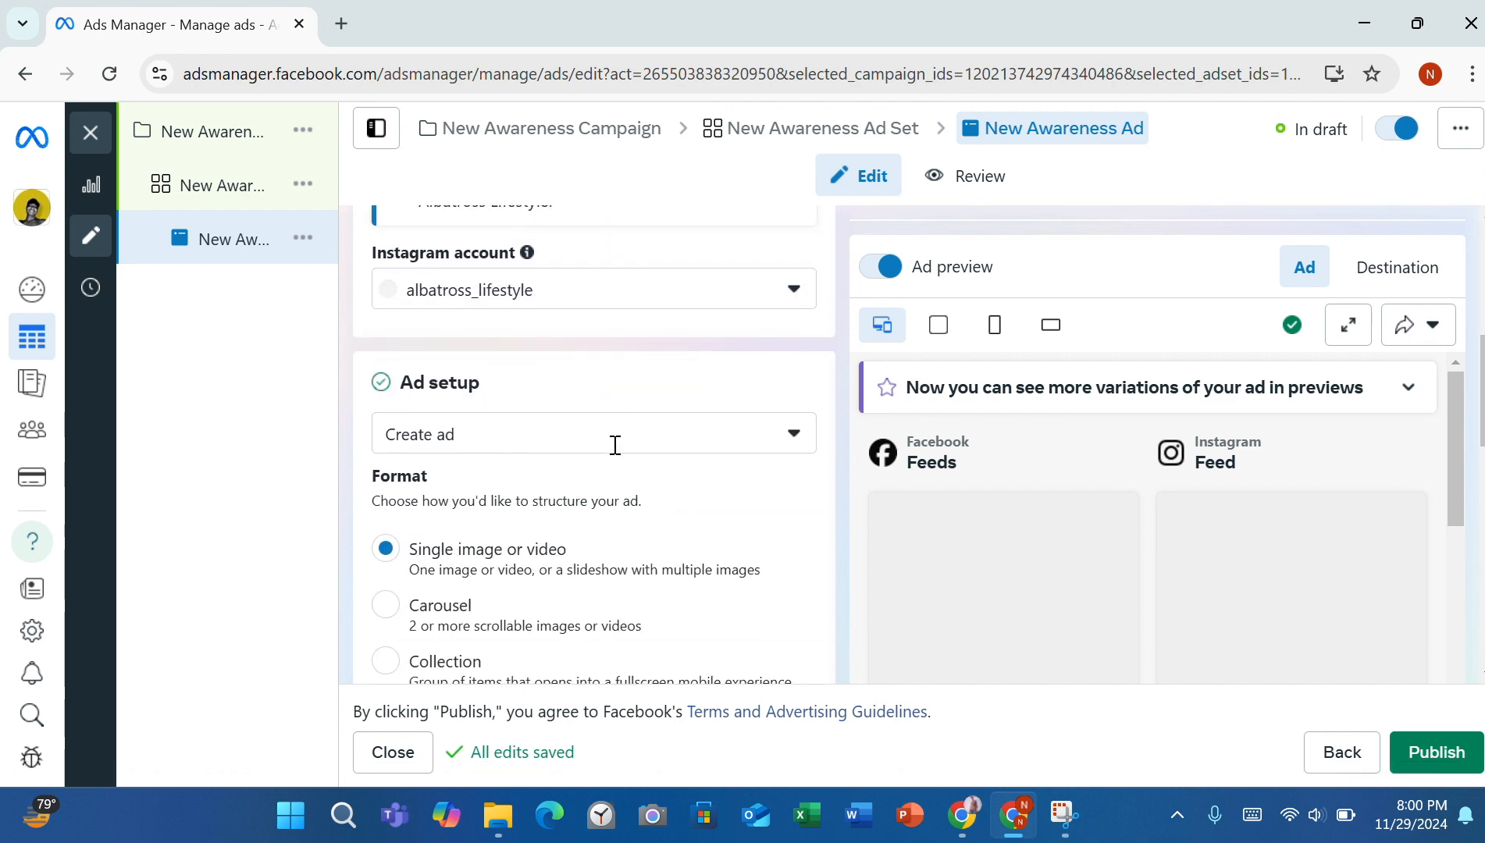
scroll(615, 445, "down", 3)
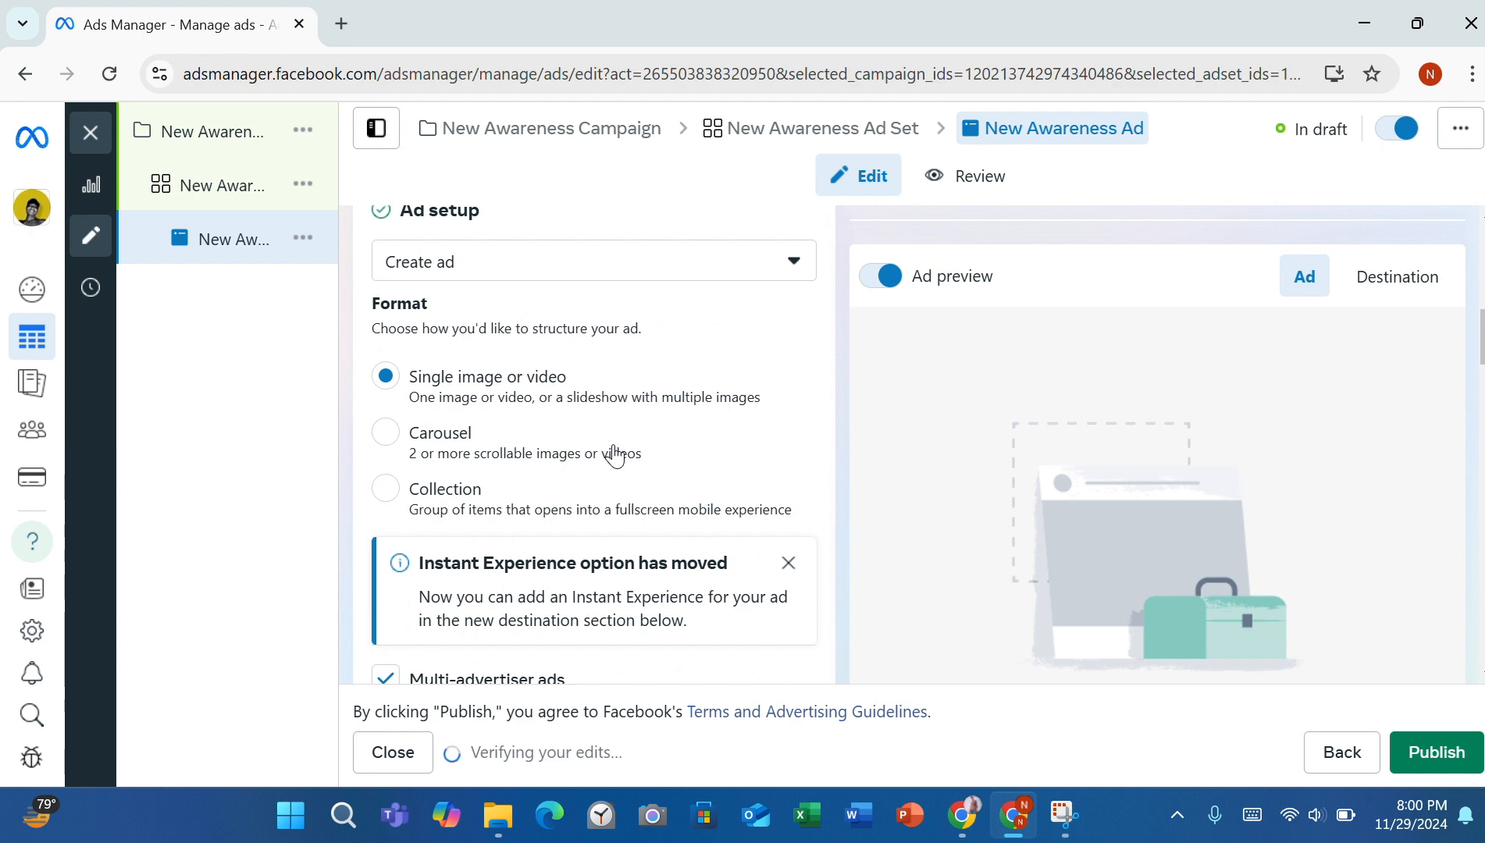
scroll(614, 455, "up", 8)
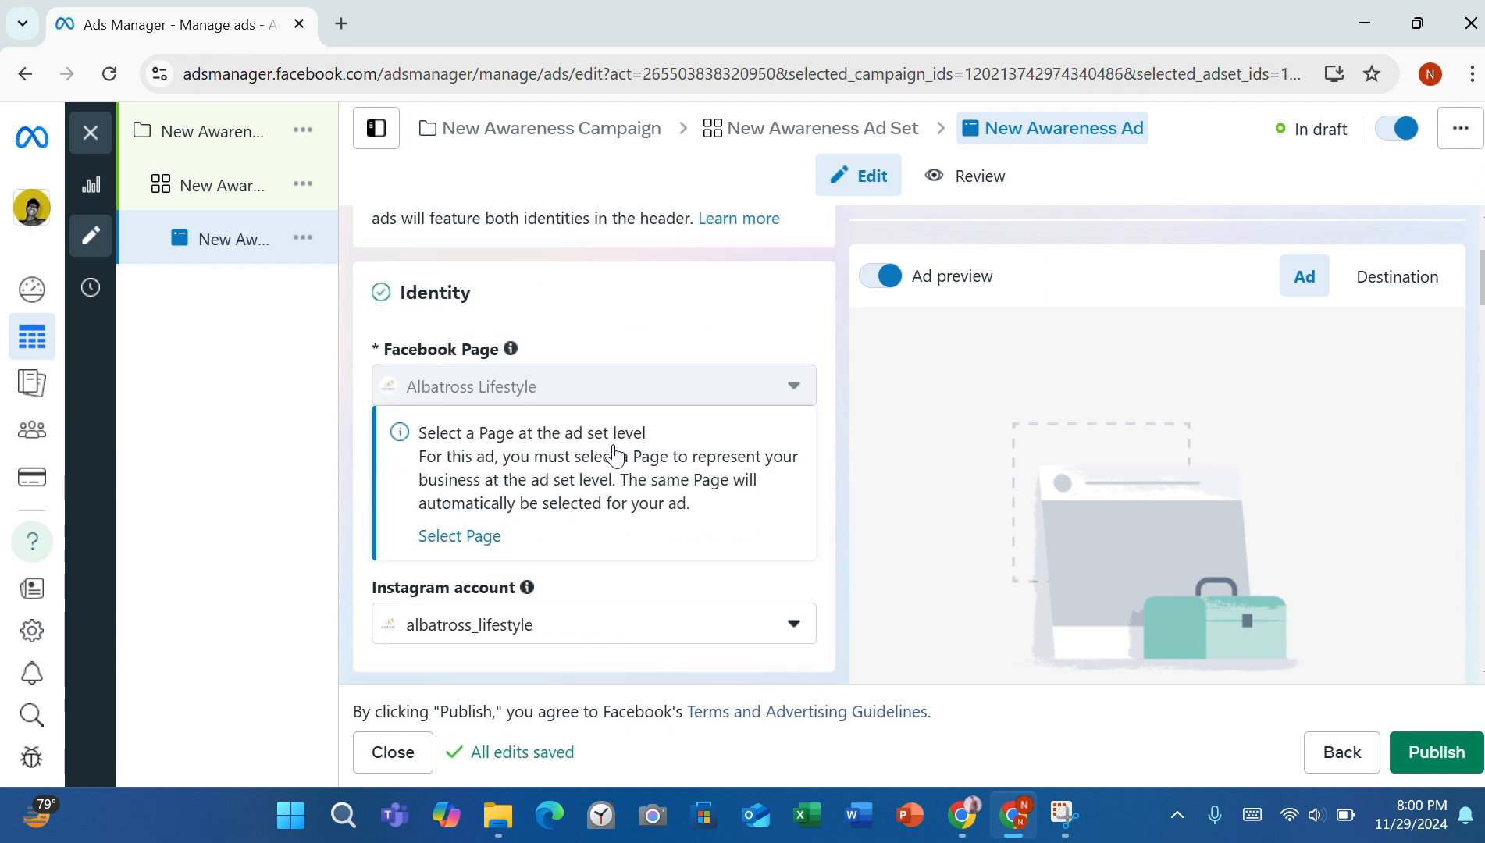